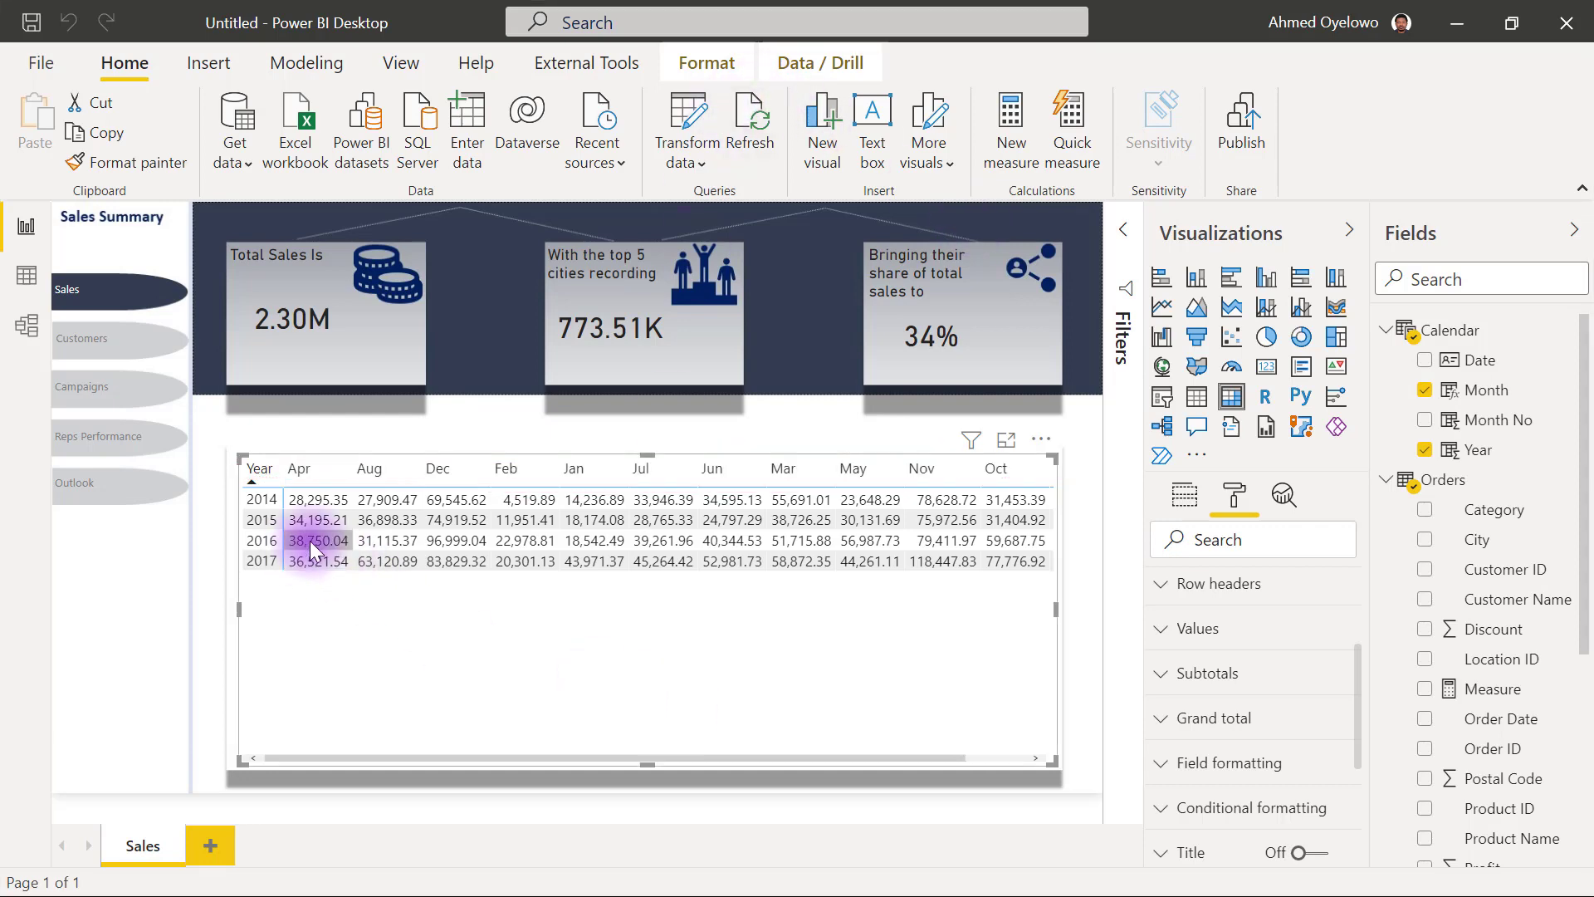
Step: Put the Year-by-Month sales matrix in focus mode and show its Rows, Columns and Values fields
click(1007, 444)
click(1183, 496)
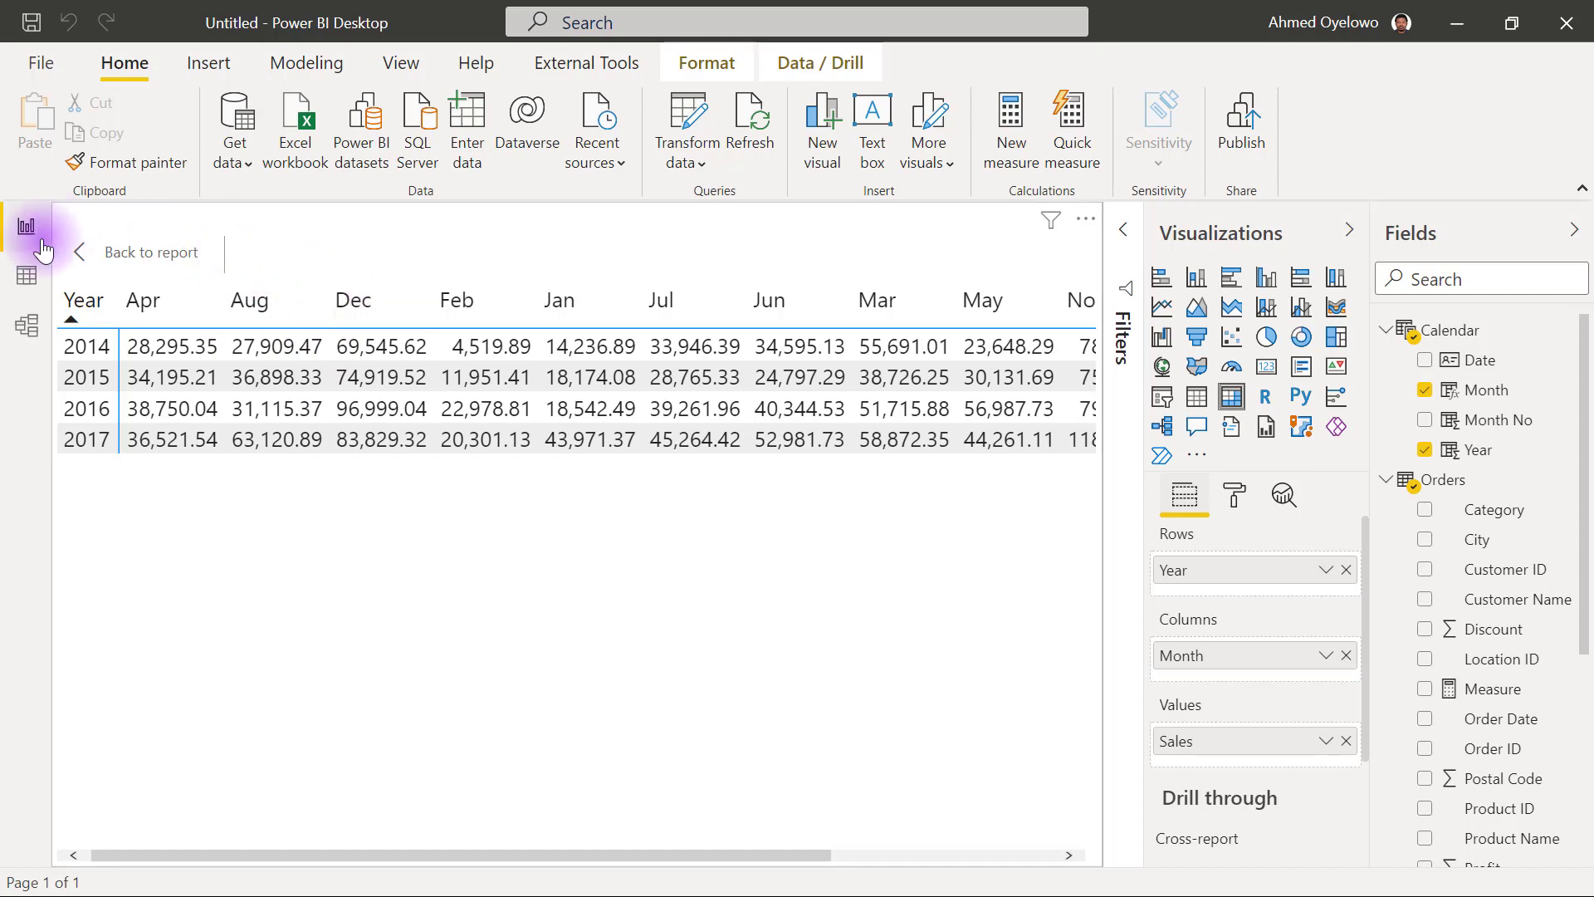
Step: Open the Calendar table in Data view and read Month No's formula, MONTH('Calendar'[Date])
click(28, 275)
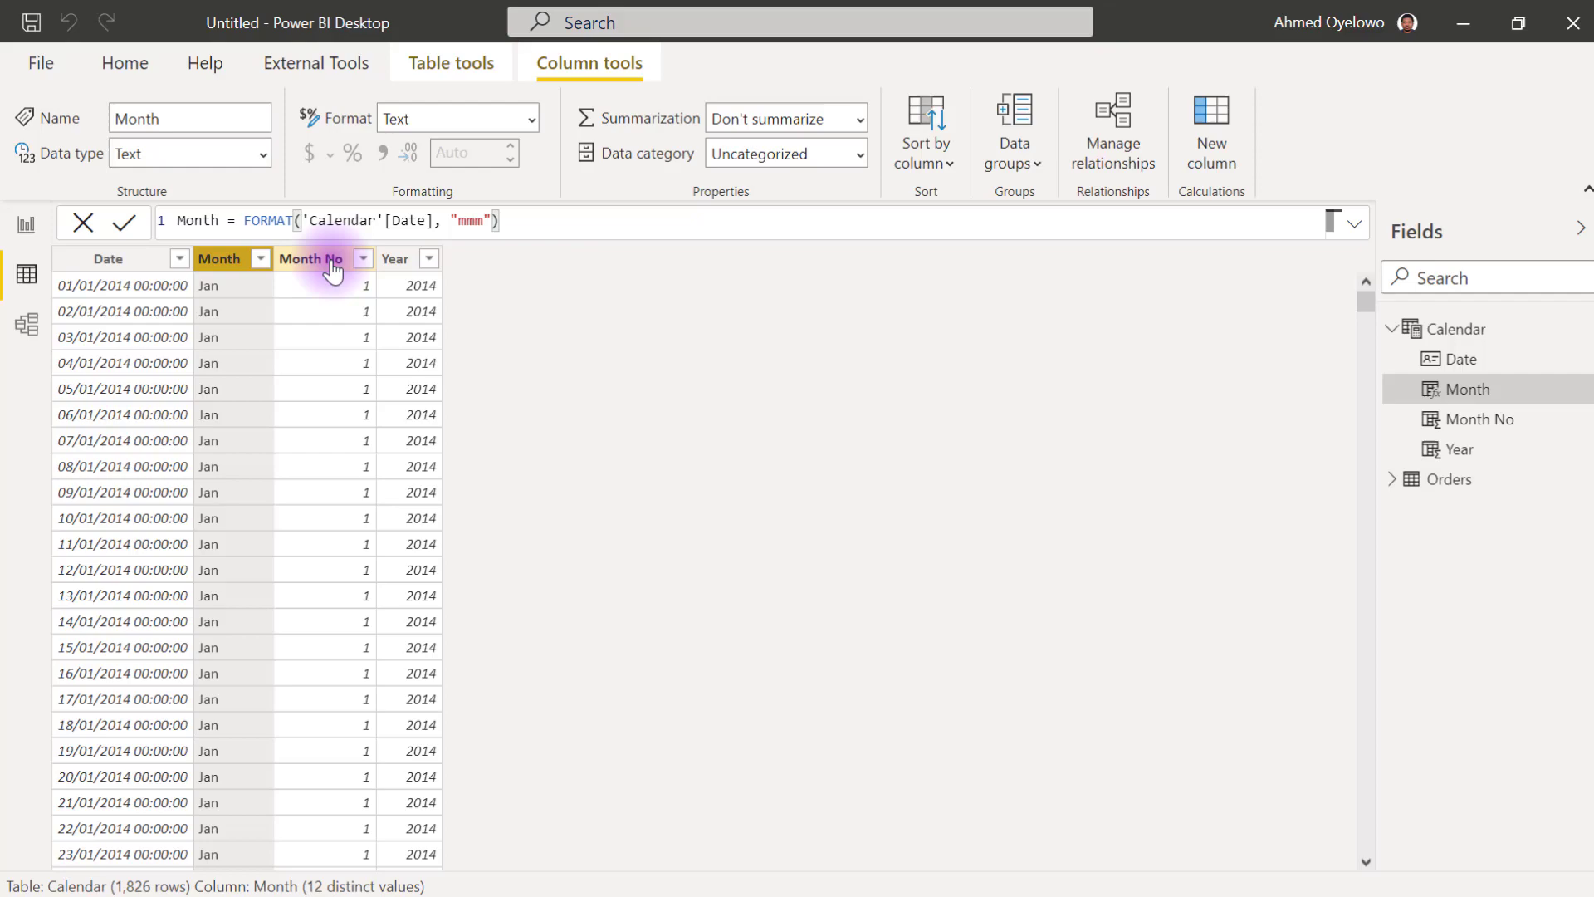
click(327, 258)
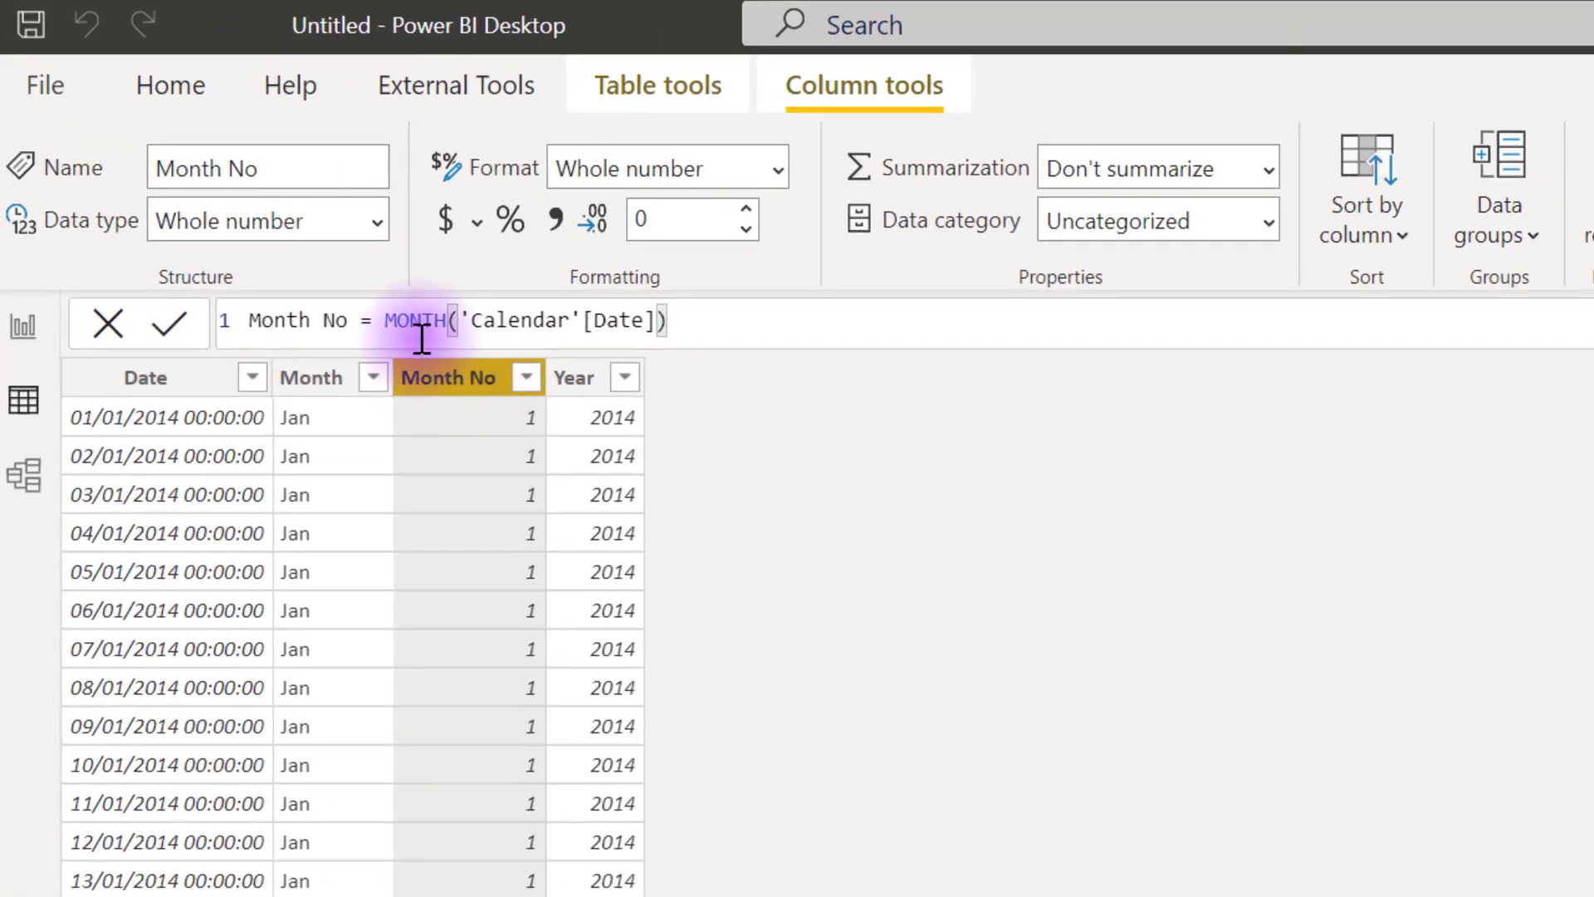
click(396, 318)
drag(397, 317, 659, 318)
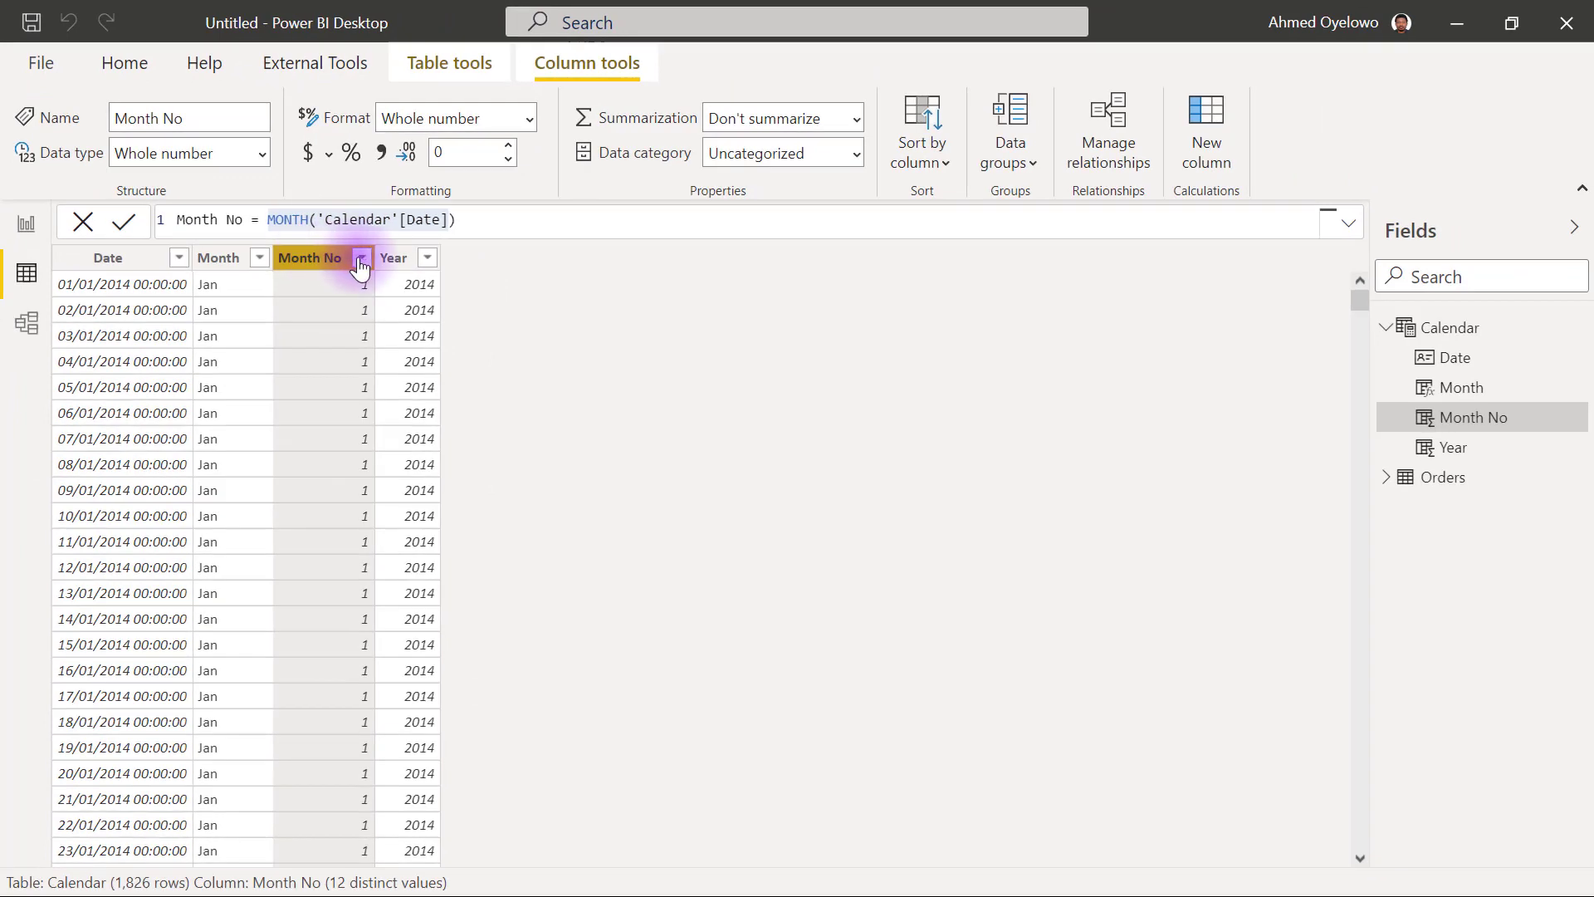
Step: Check Month No's sort and filter options, then select the Month column
click(362, 258)
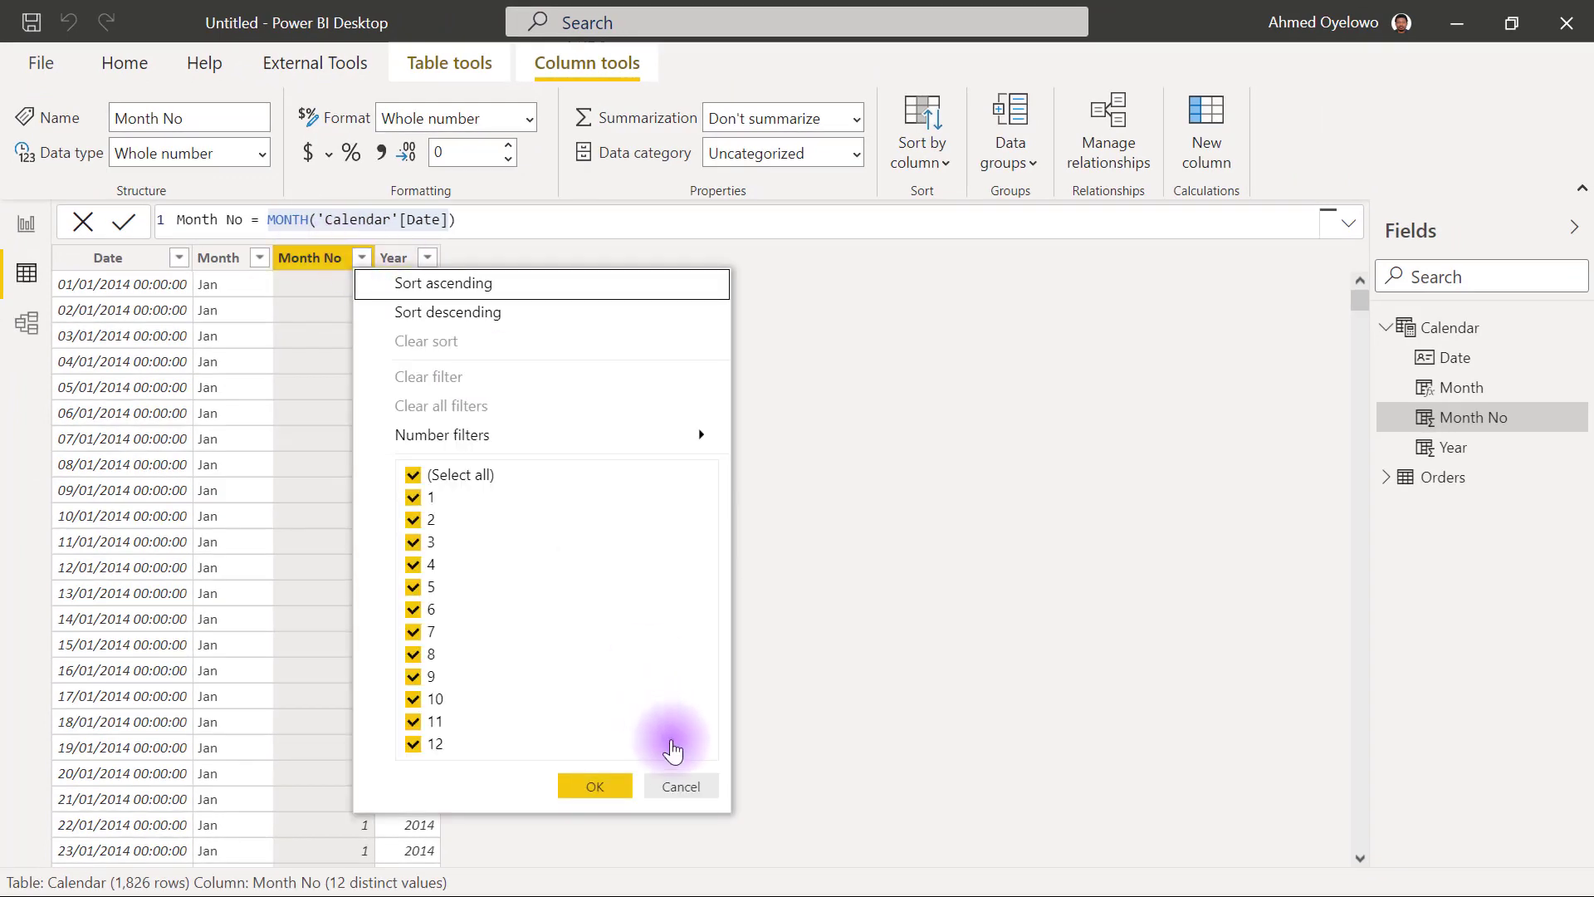
click(695, 784)
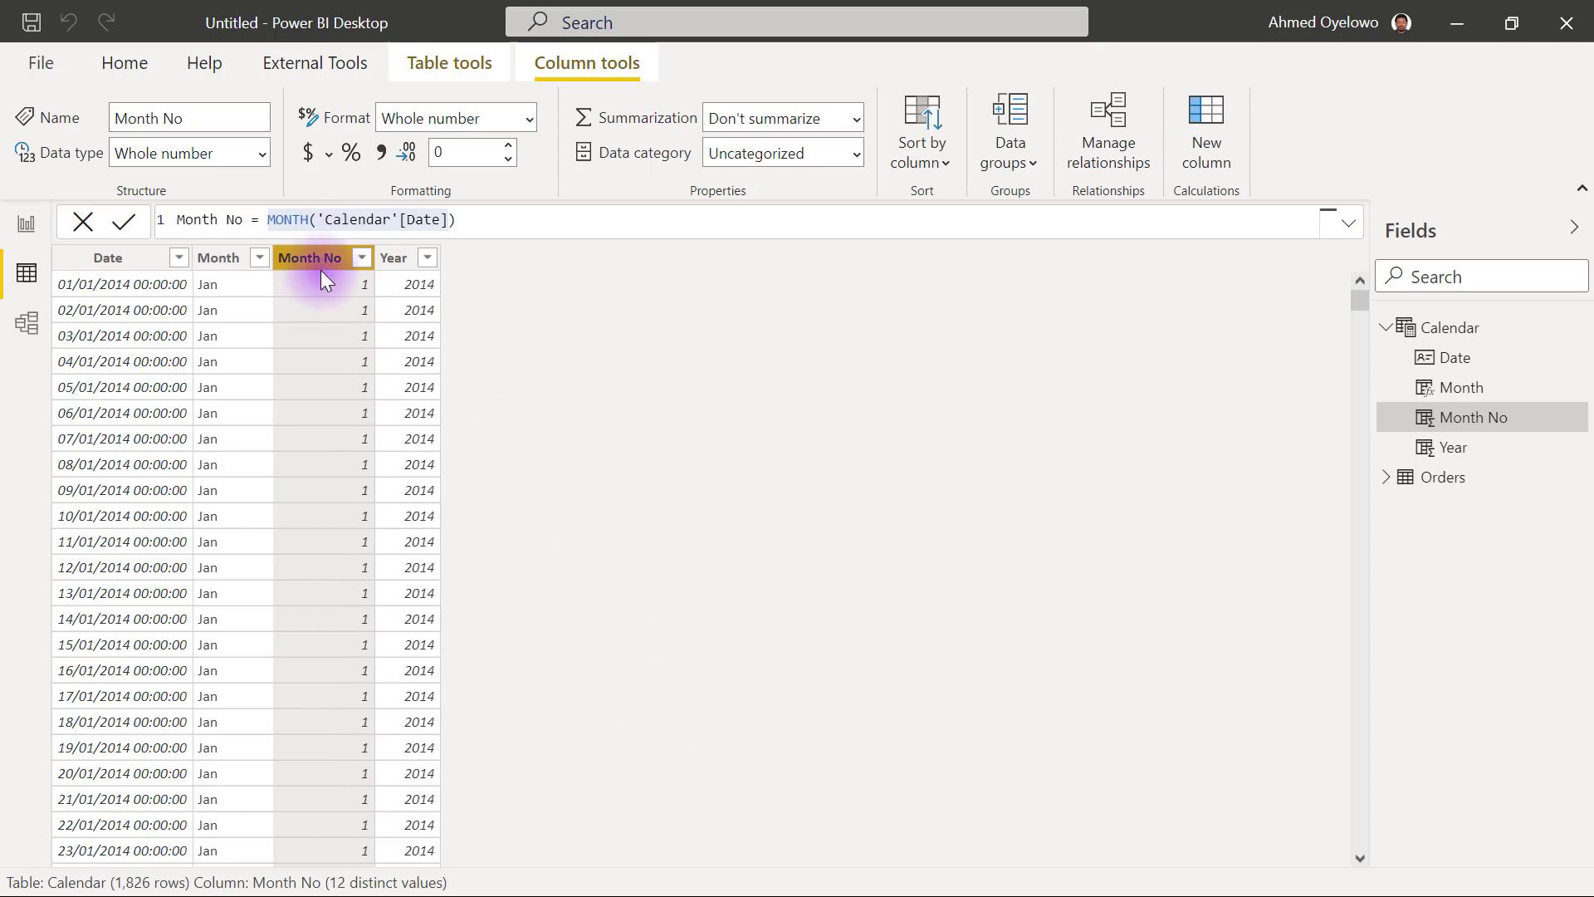
click(218, 259)
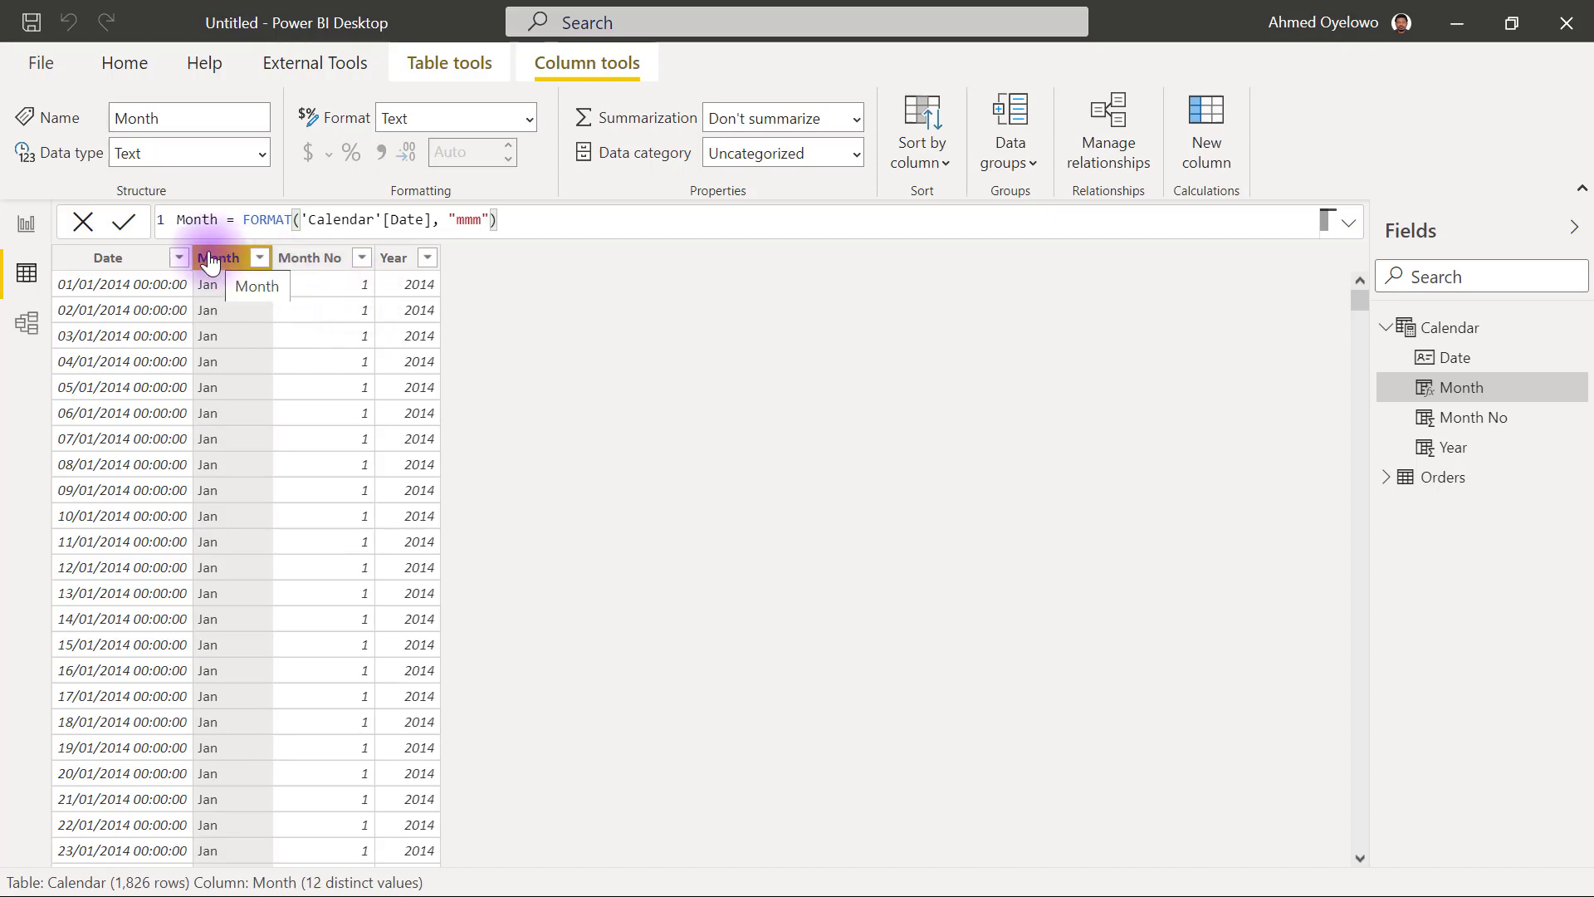
Step: Set the Month column to sort by Month No, then return to the report
click(24, 225)
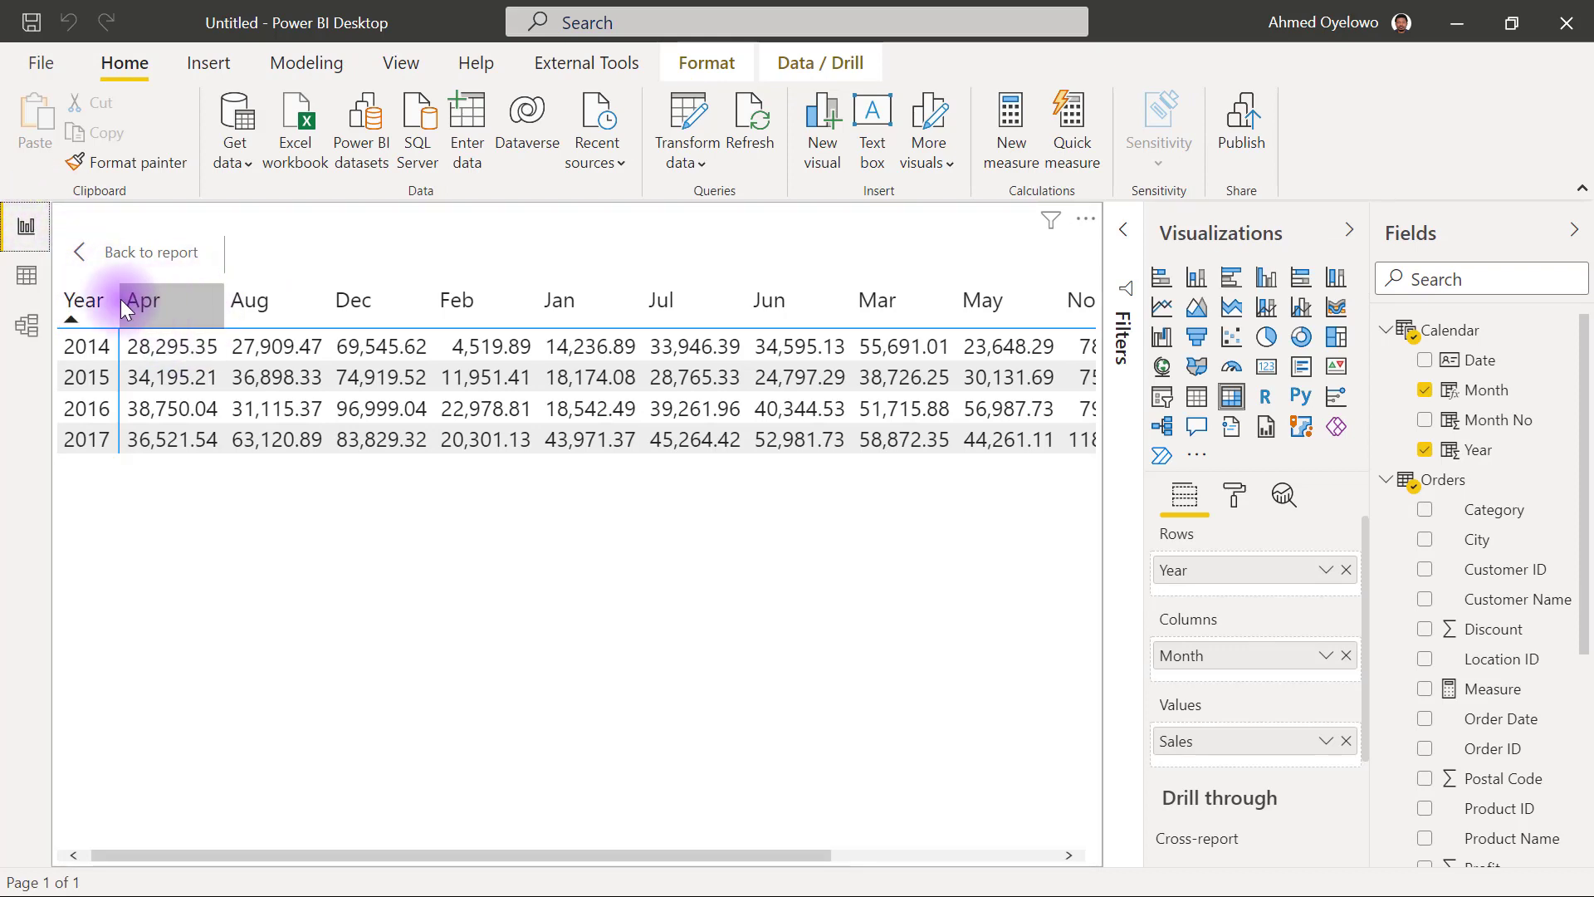
click(22, 276)
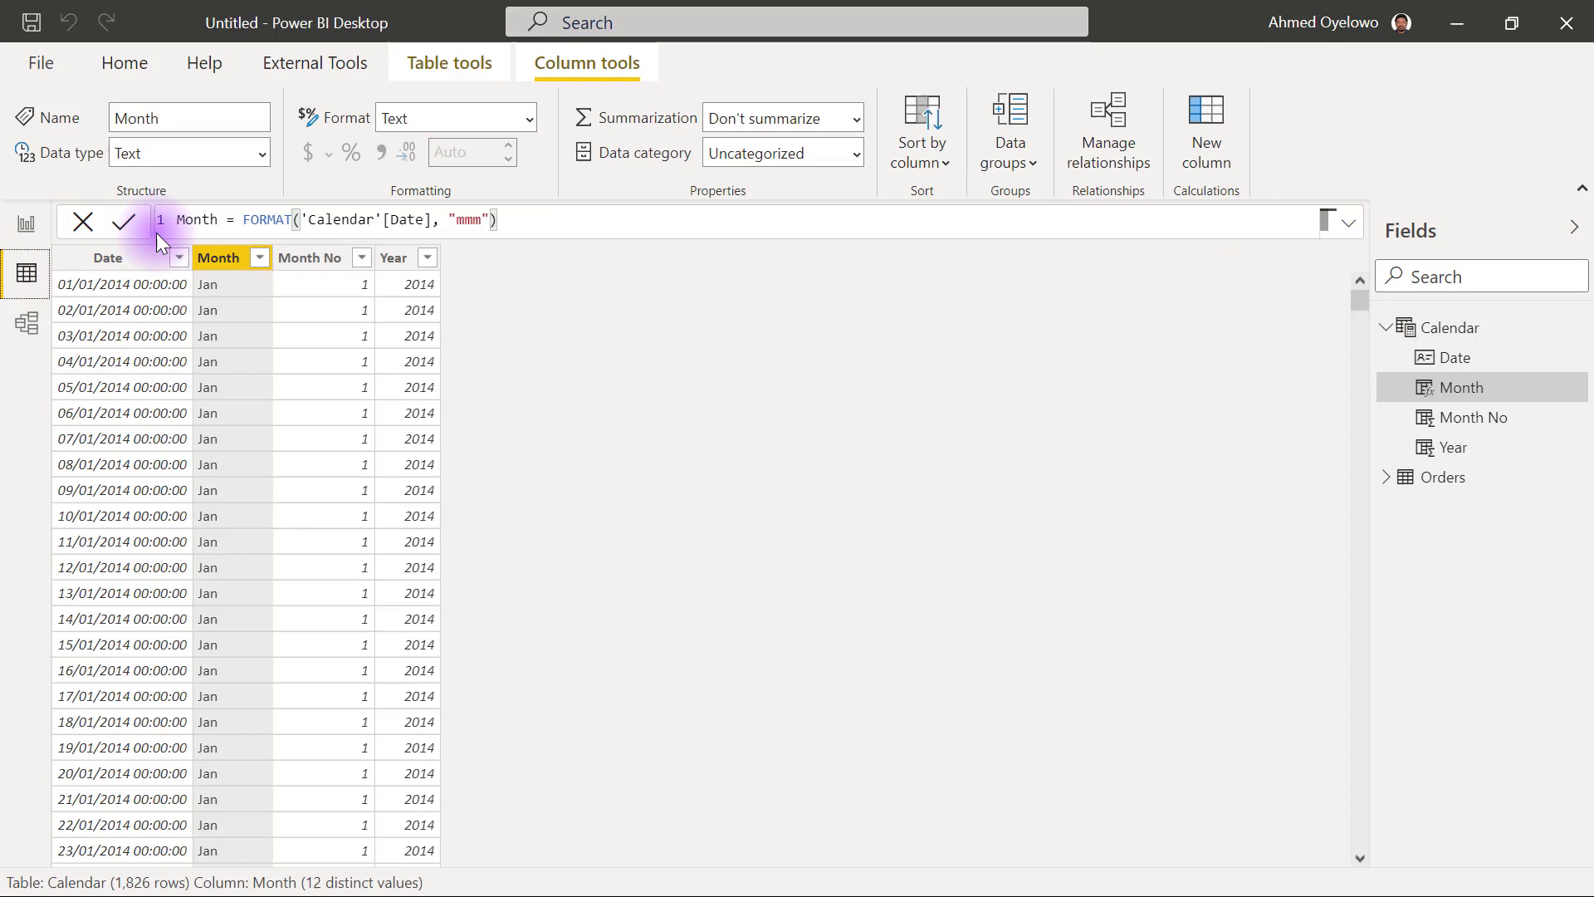
click(227, 261)
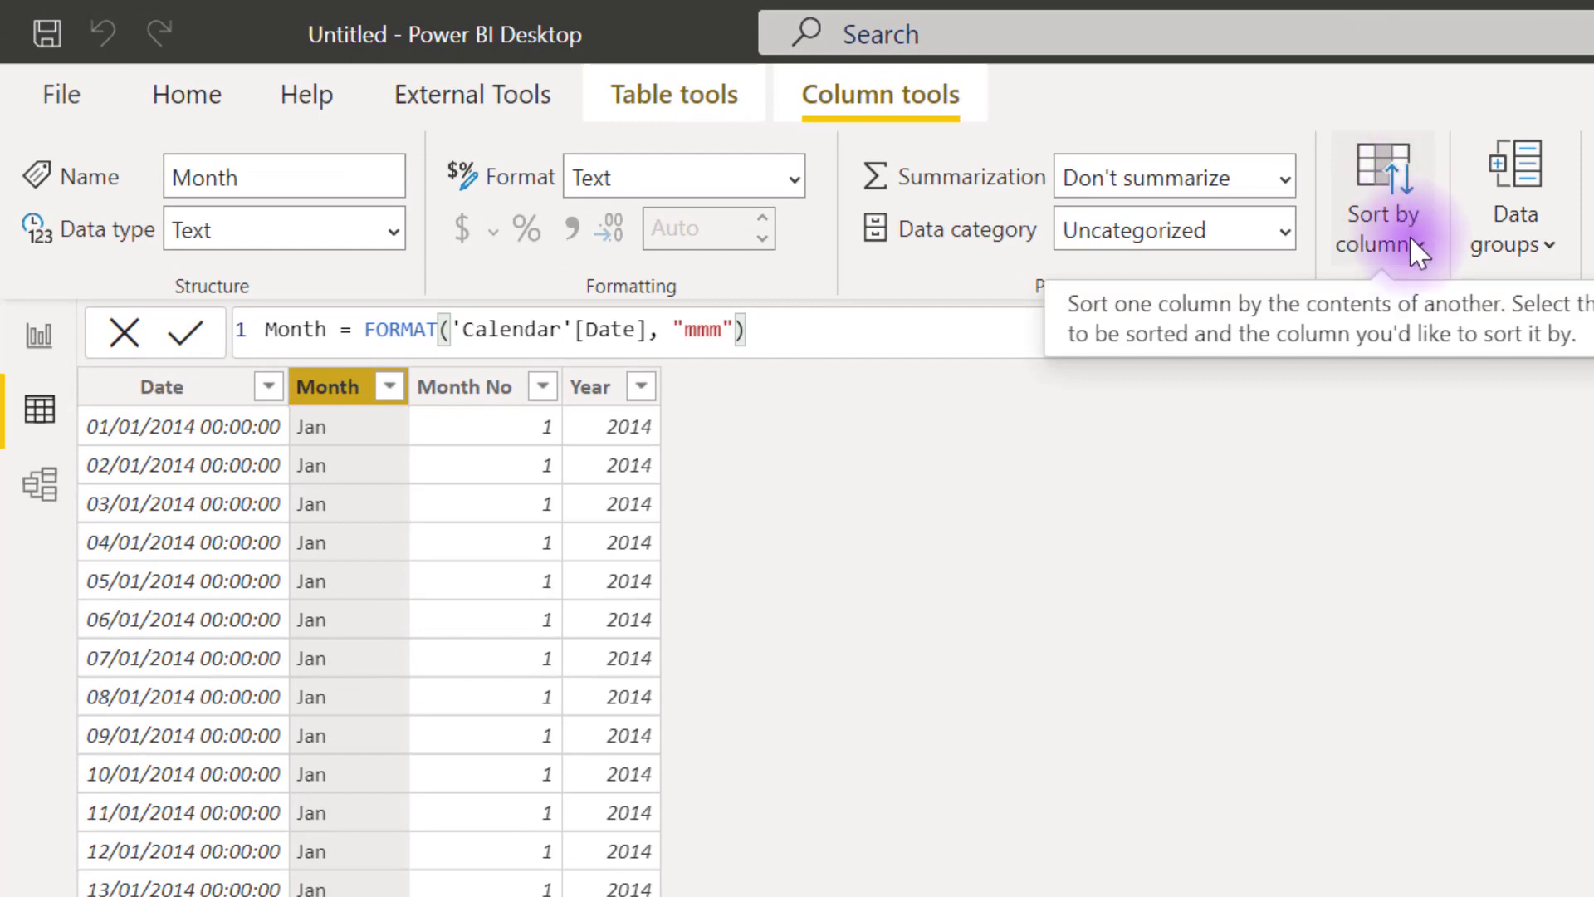
click(1410, 237)
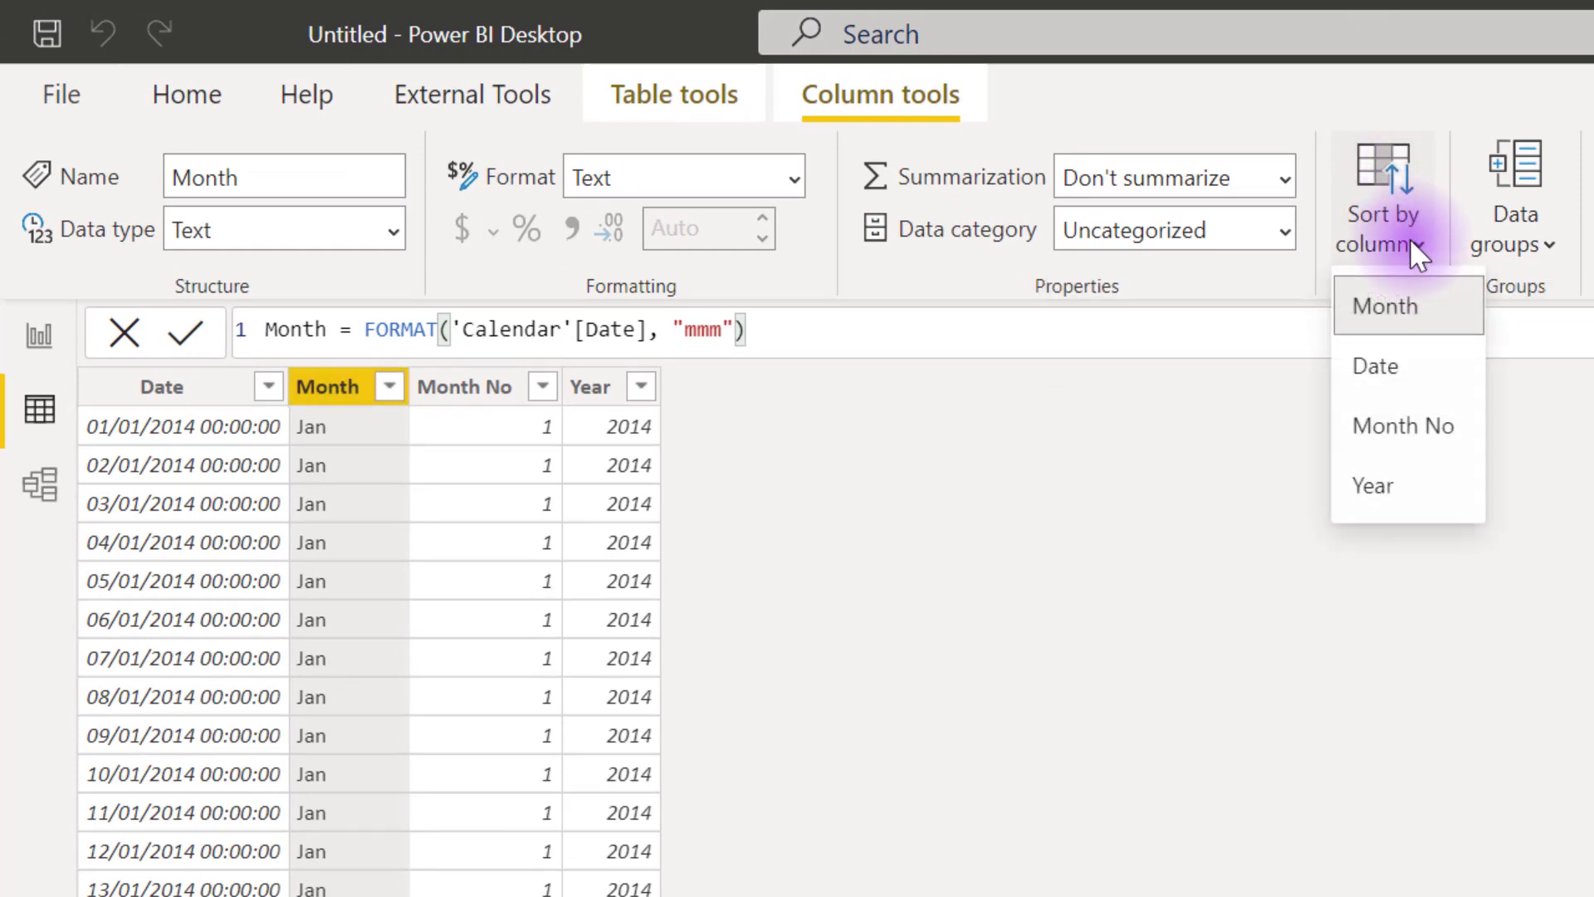
click(1422, 424)
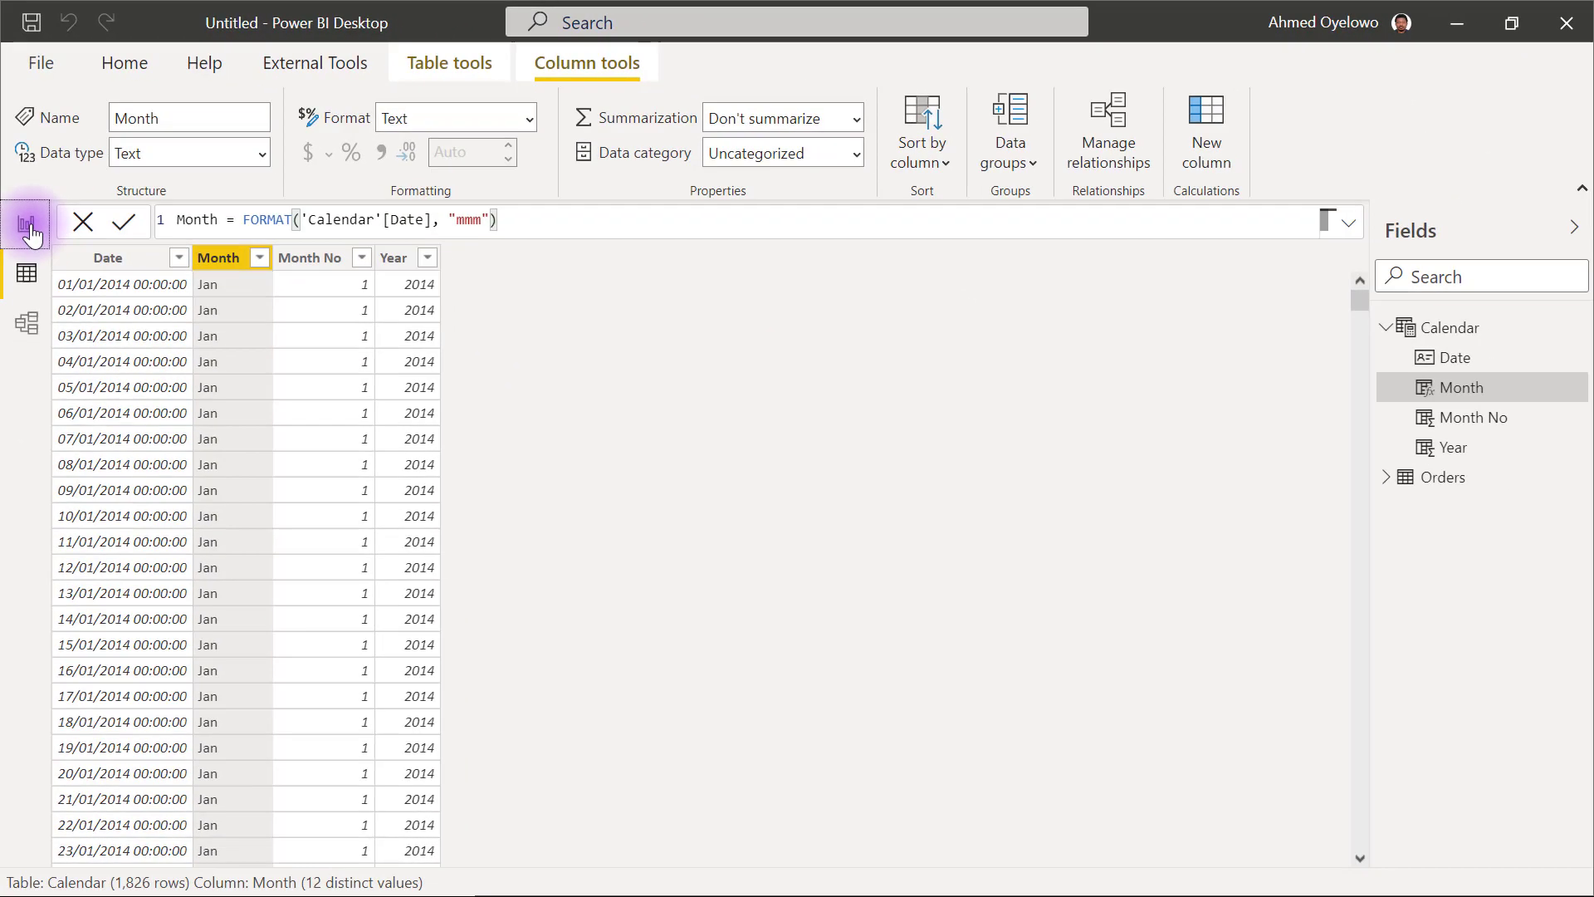
click(37, 301)
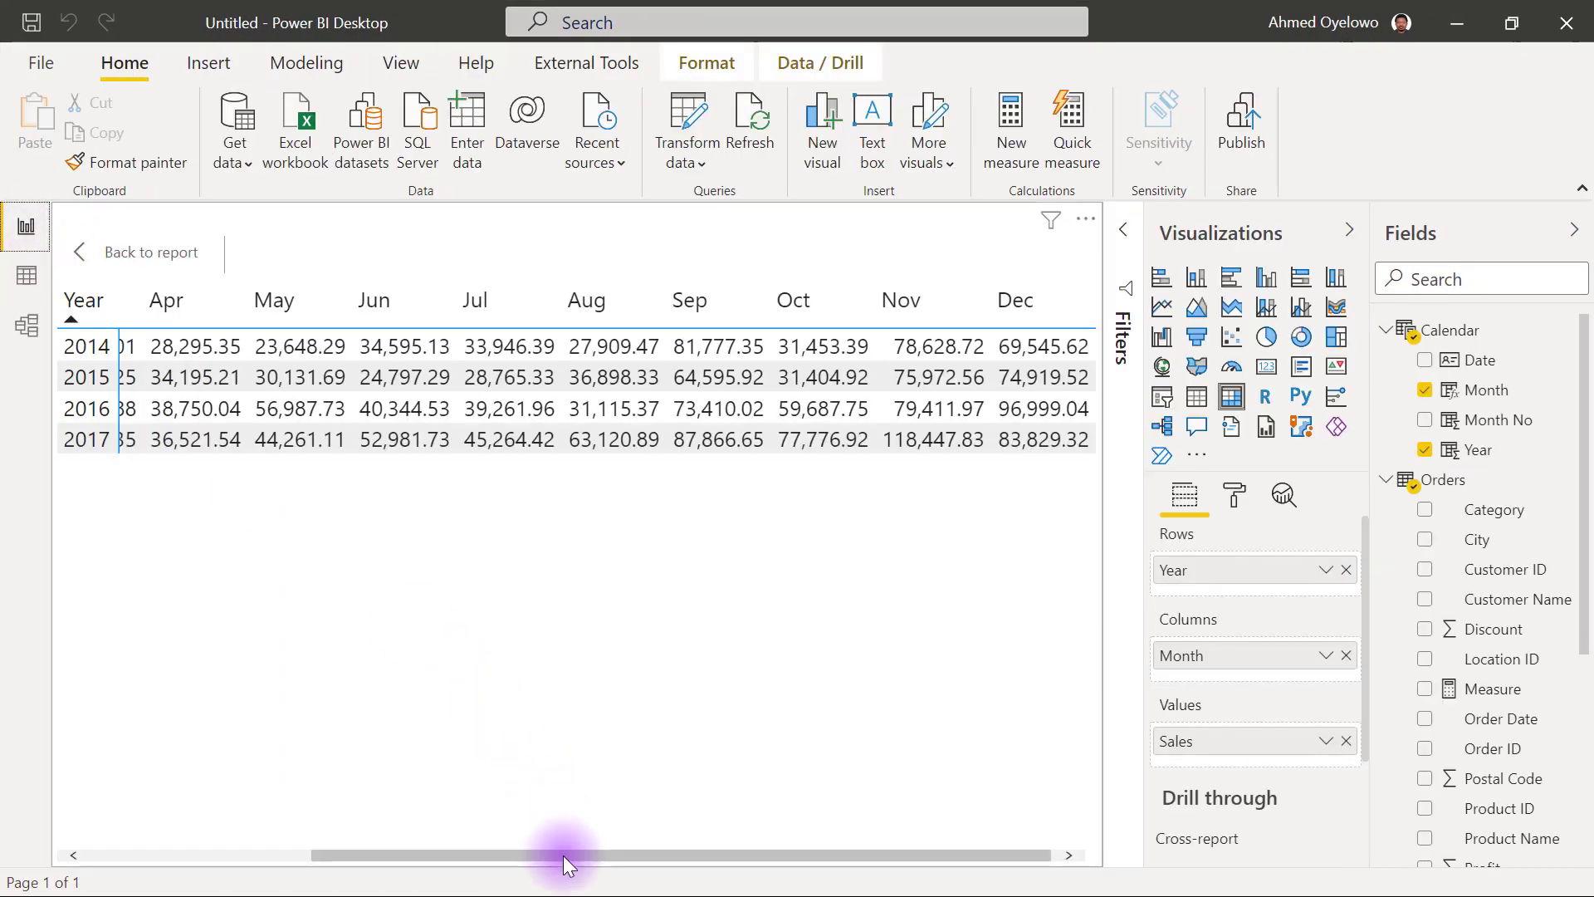
Step: Scroll the matrix back to the start and sort the Year rows descending, 2017 to 2014
drag(563, 855, 282, 834)
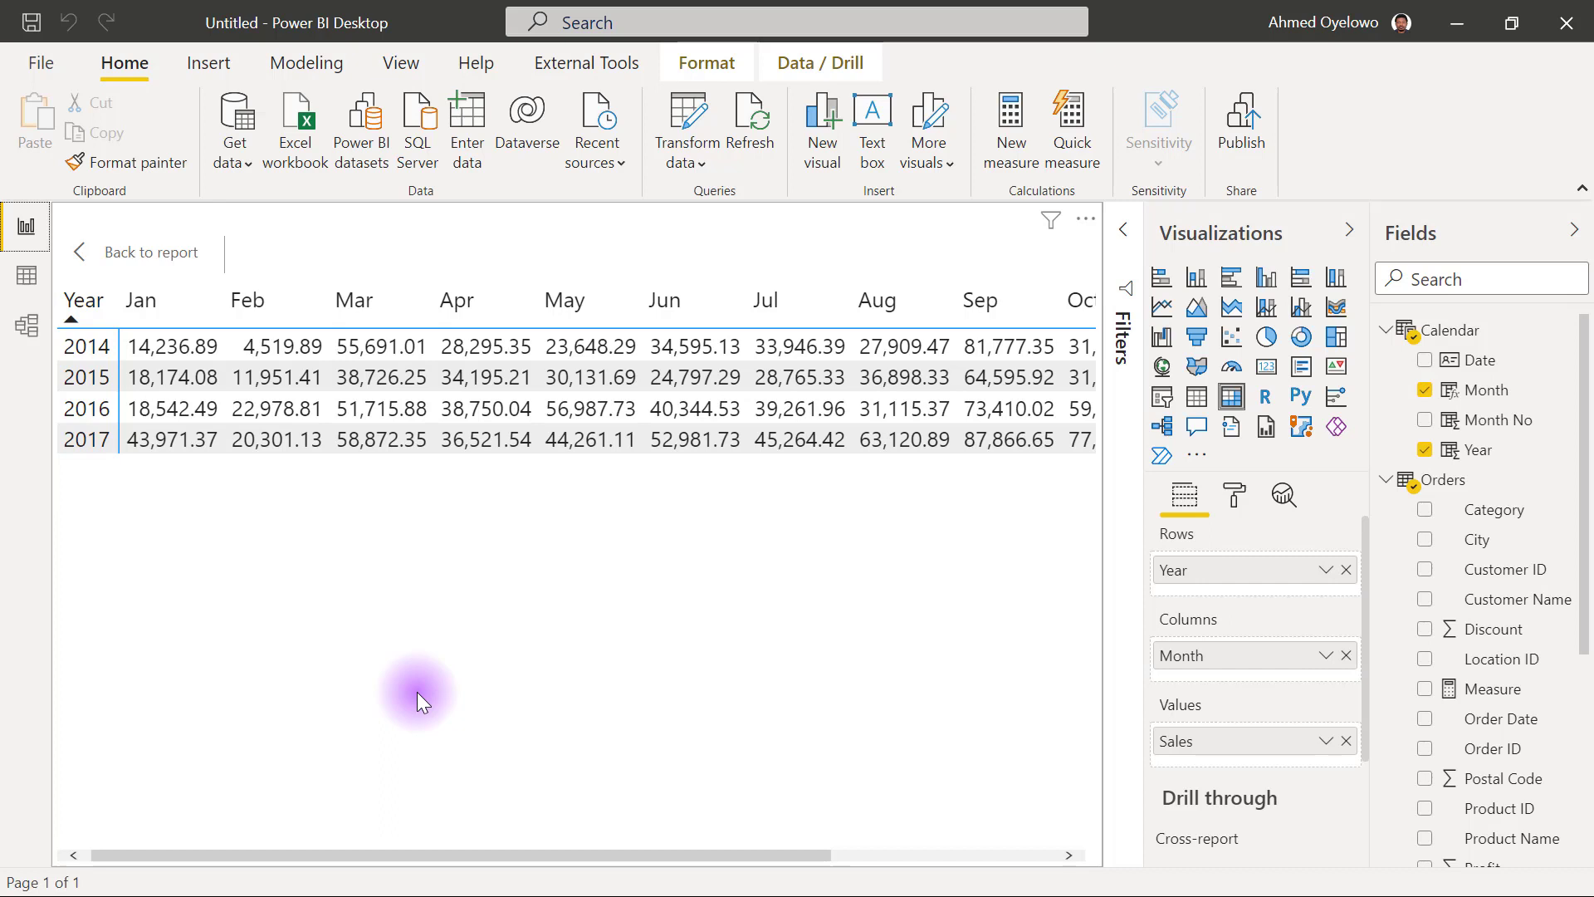
click(73, 344)
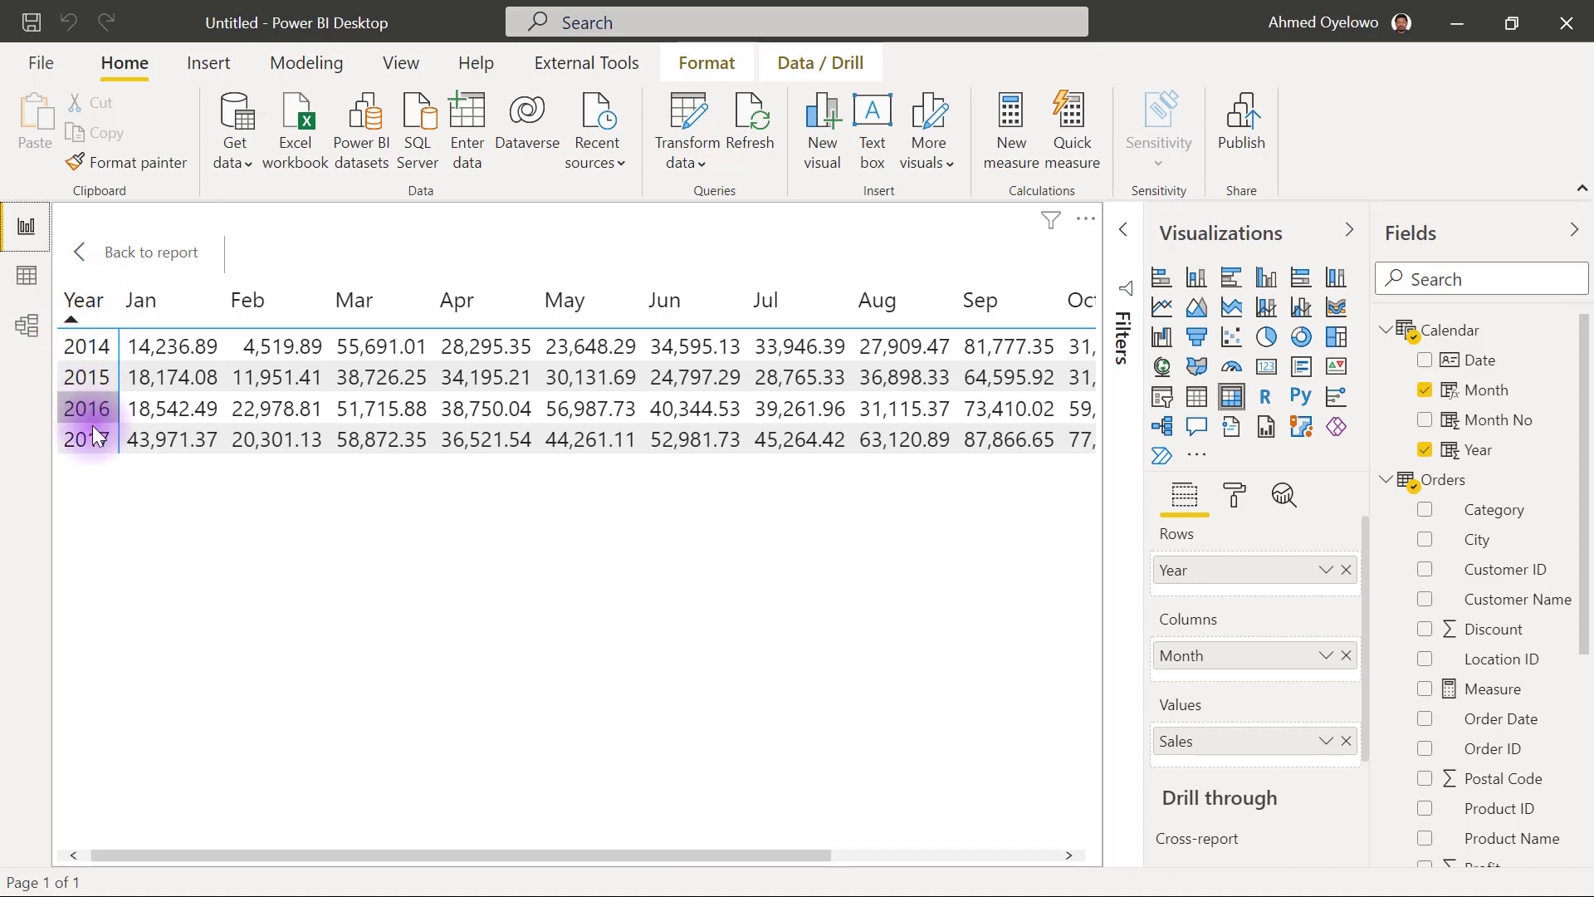
click(83, 306)
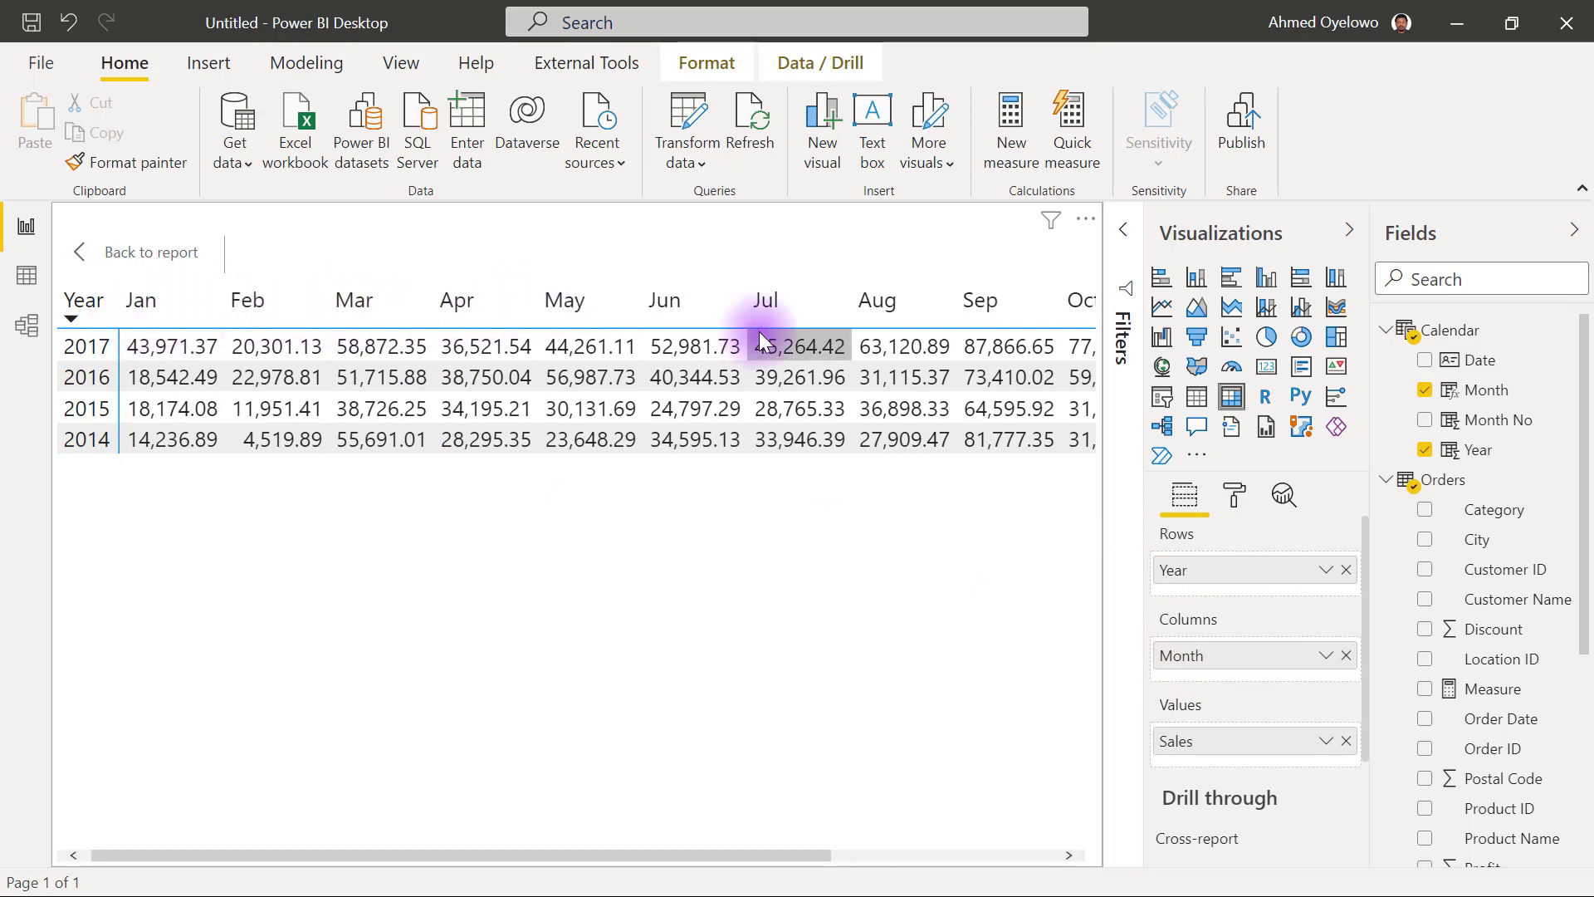
Step: Show the matrix's Sort by menu, which offers only Year and Sales
click(1085, 221)
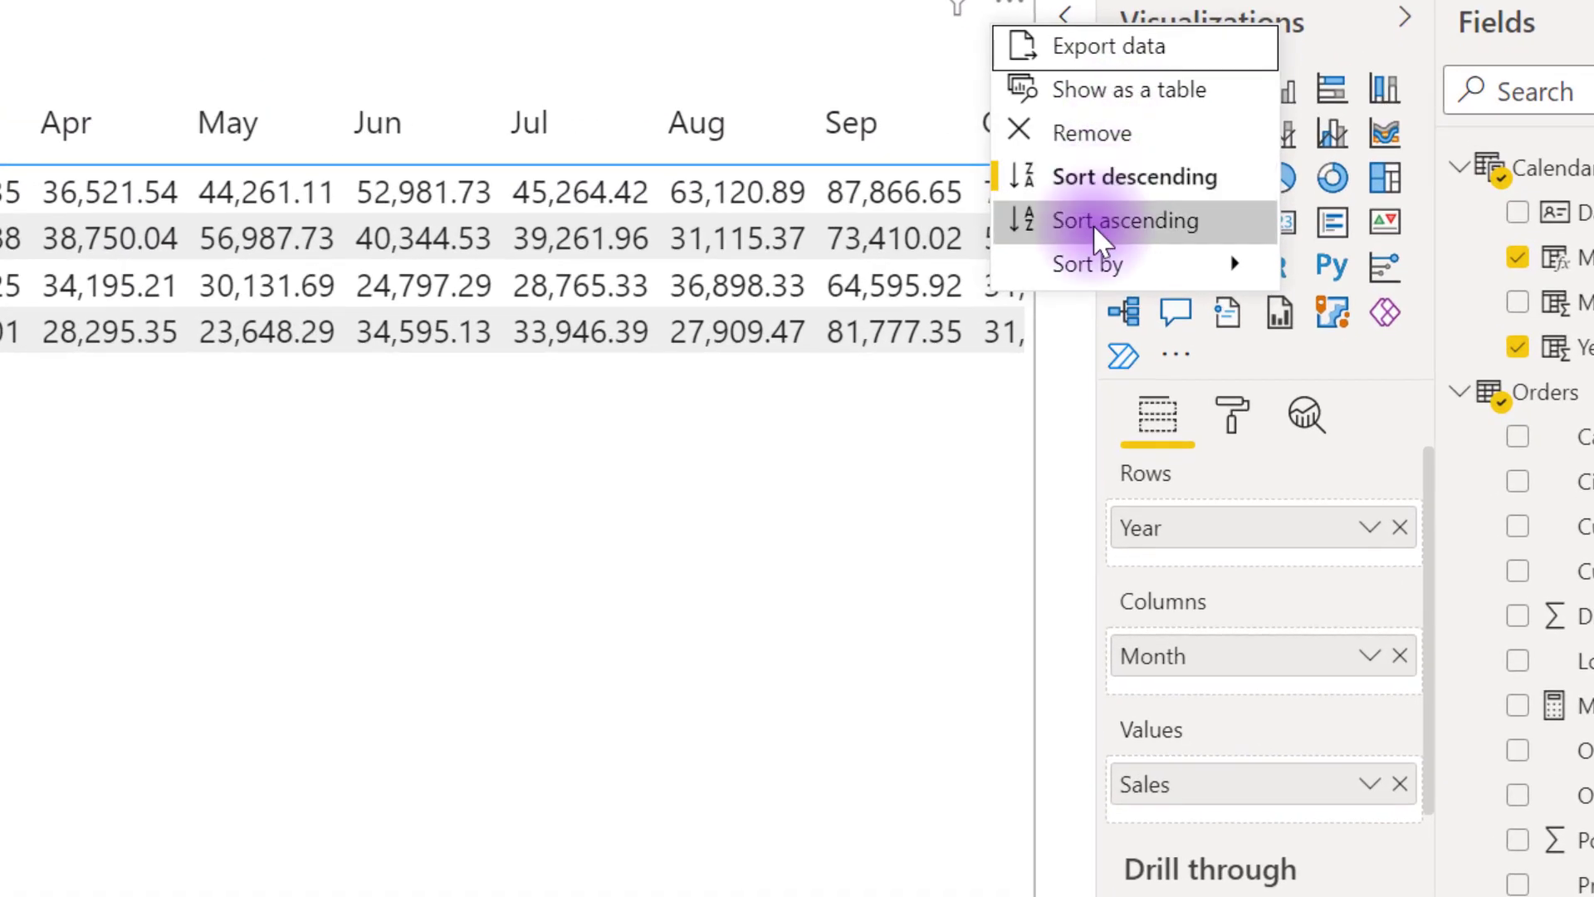
mouse_move(1079, 267)
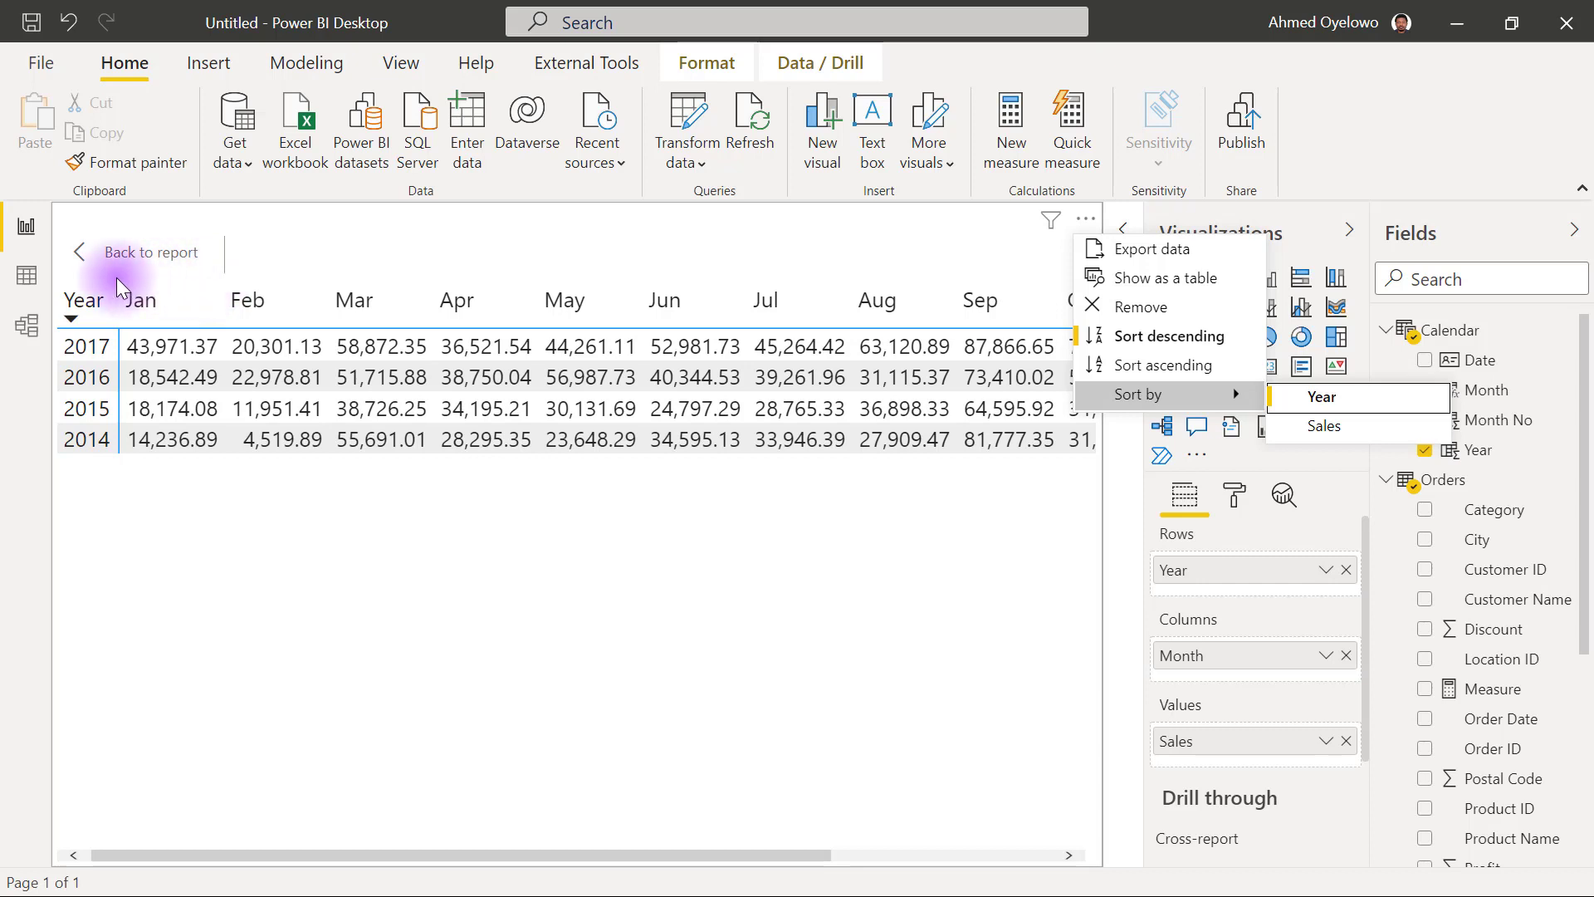
Step: Return to the Calendar table data and show Month No's formula for editing
click(28, 276)
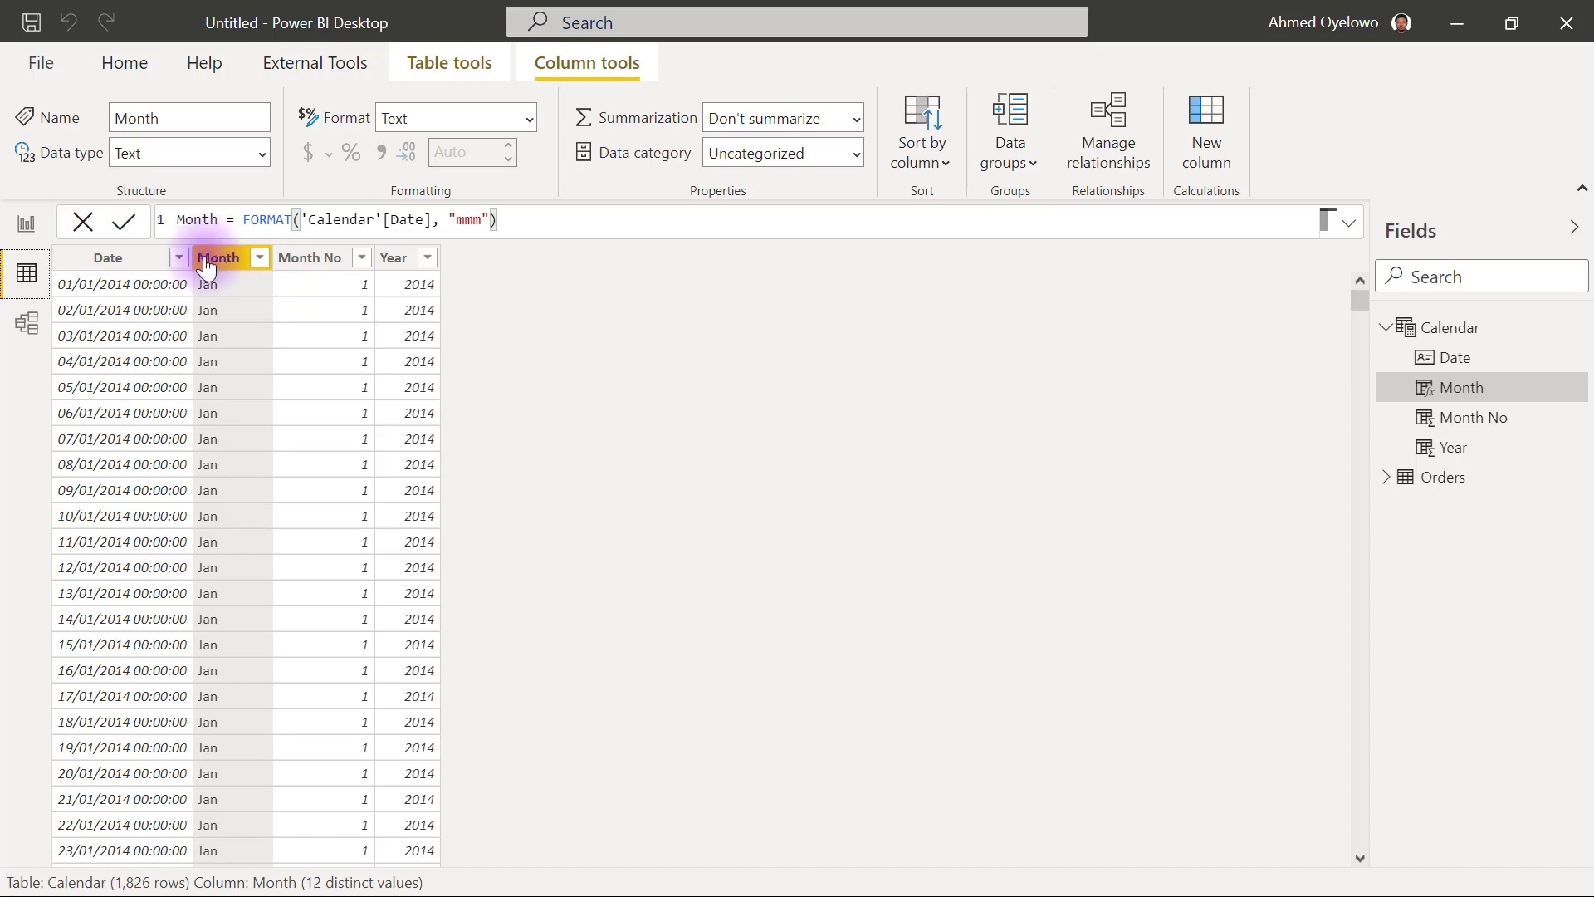
click(333, 264)
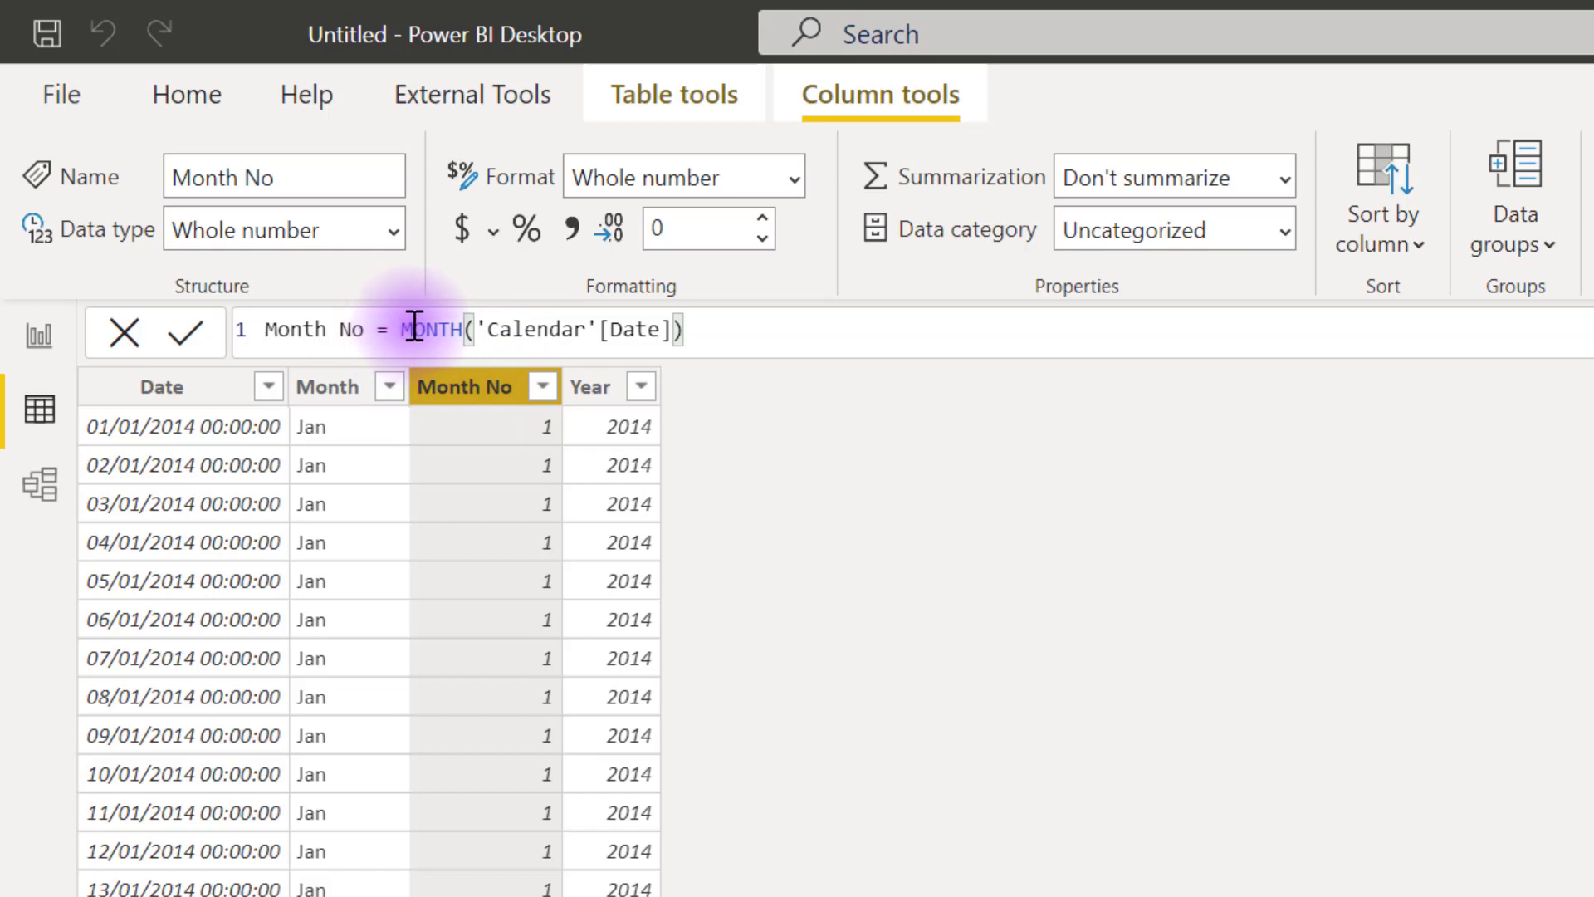
Step: Change the Month No formula to 13 - MONTH('Calendar'[Date]) and commit it
drag(403, 328, 702, 328)
key(shift+Home)
key(shift+End)
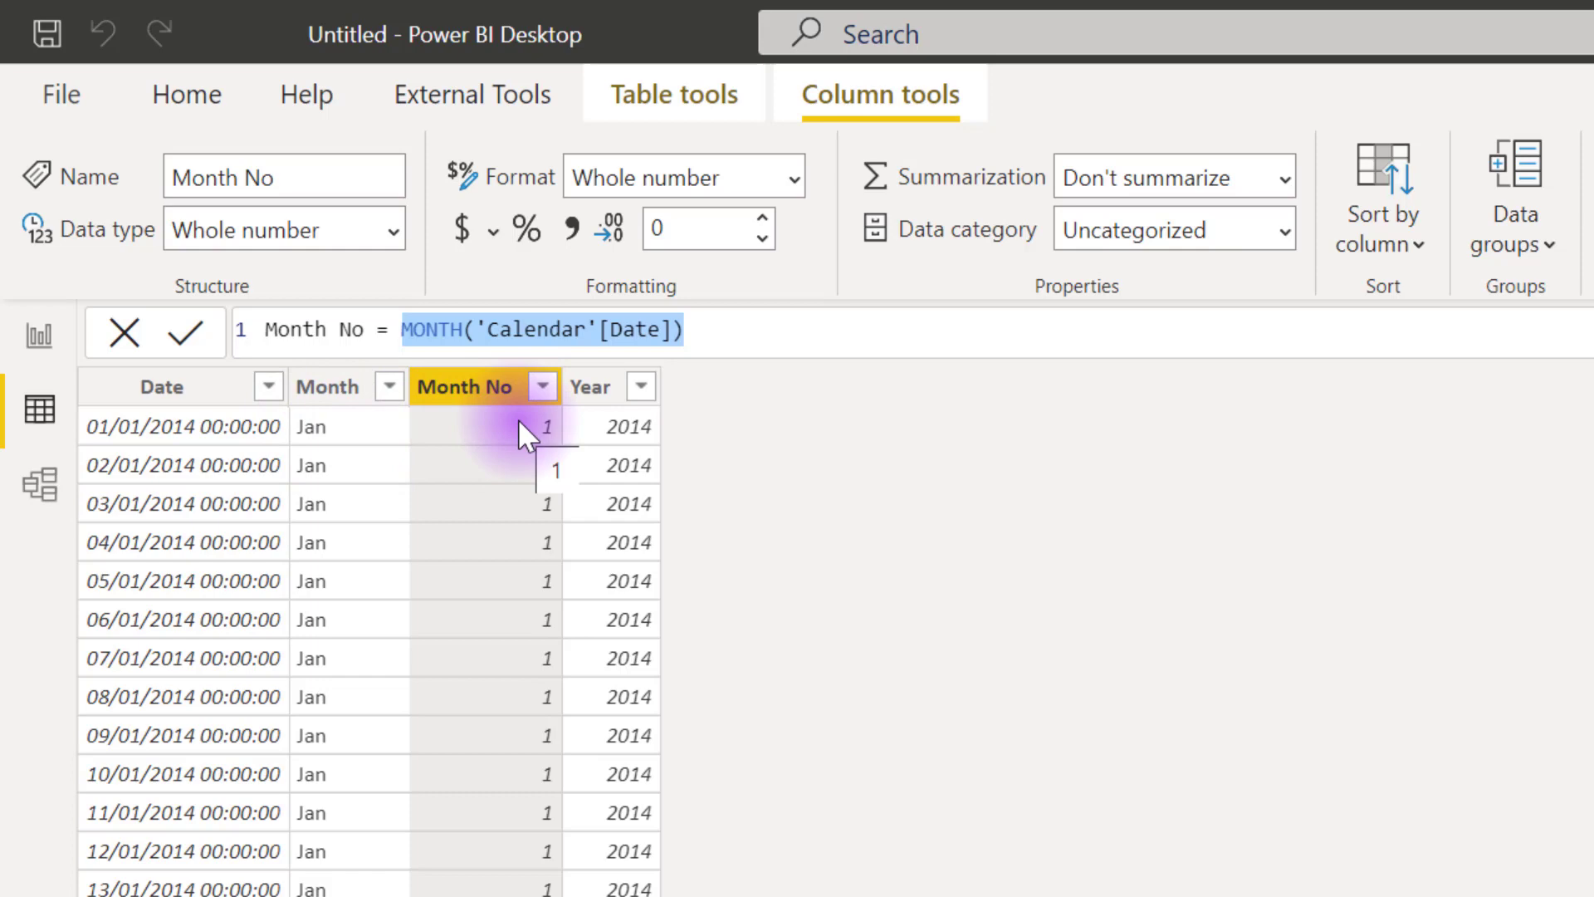
click(413, 329)
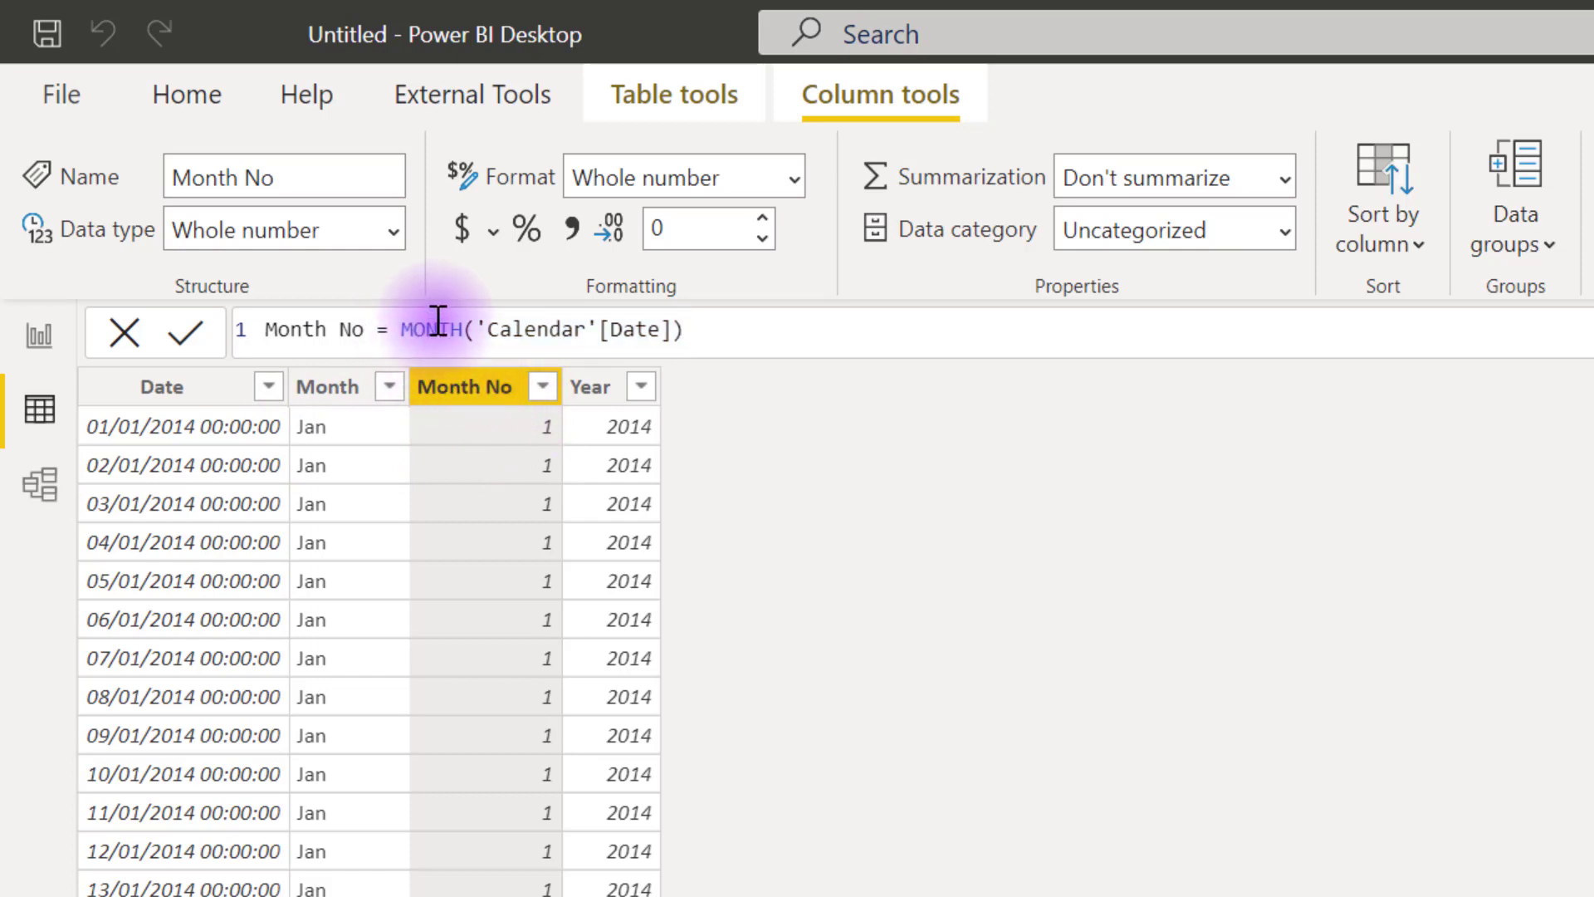
drag(404, 328, 718, 319)
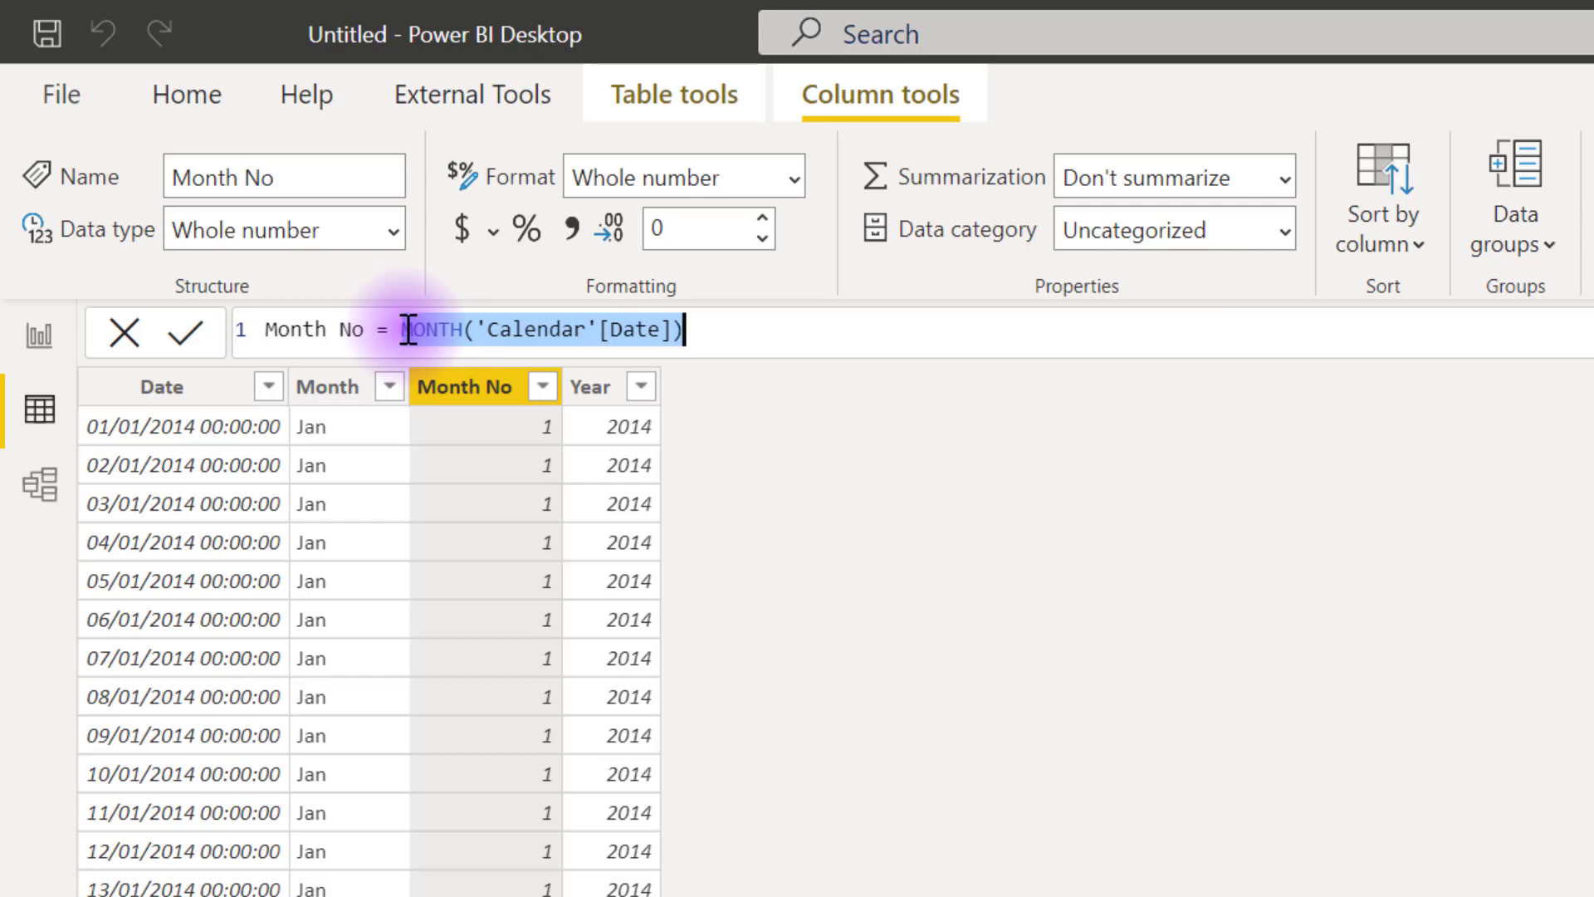
click(408, 329)
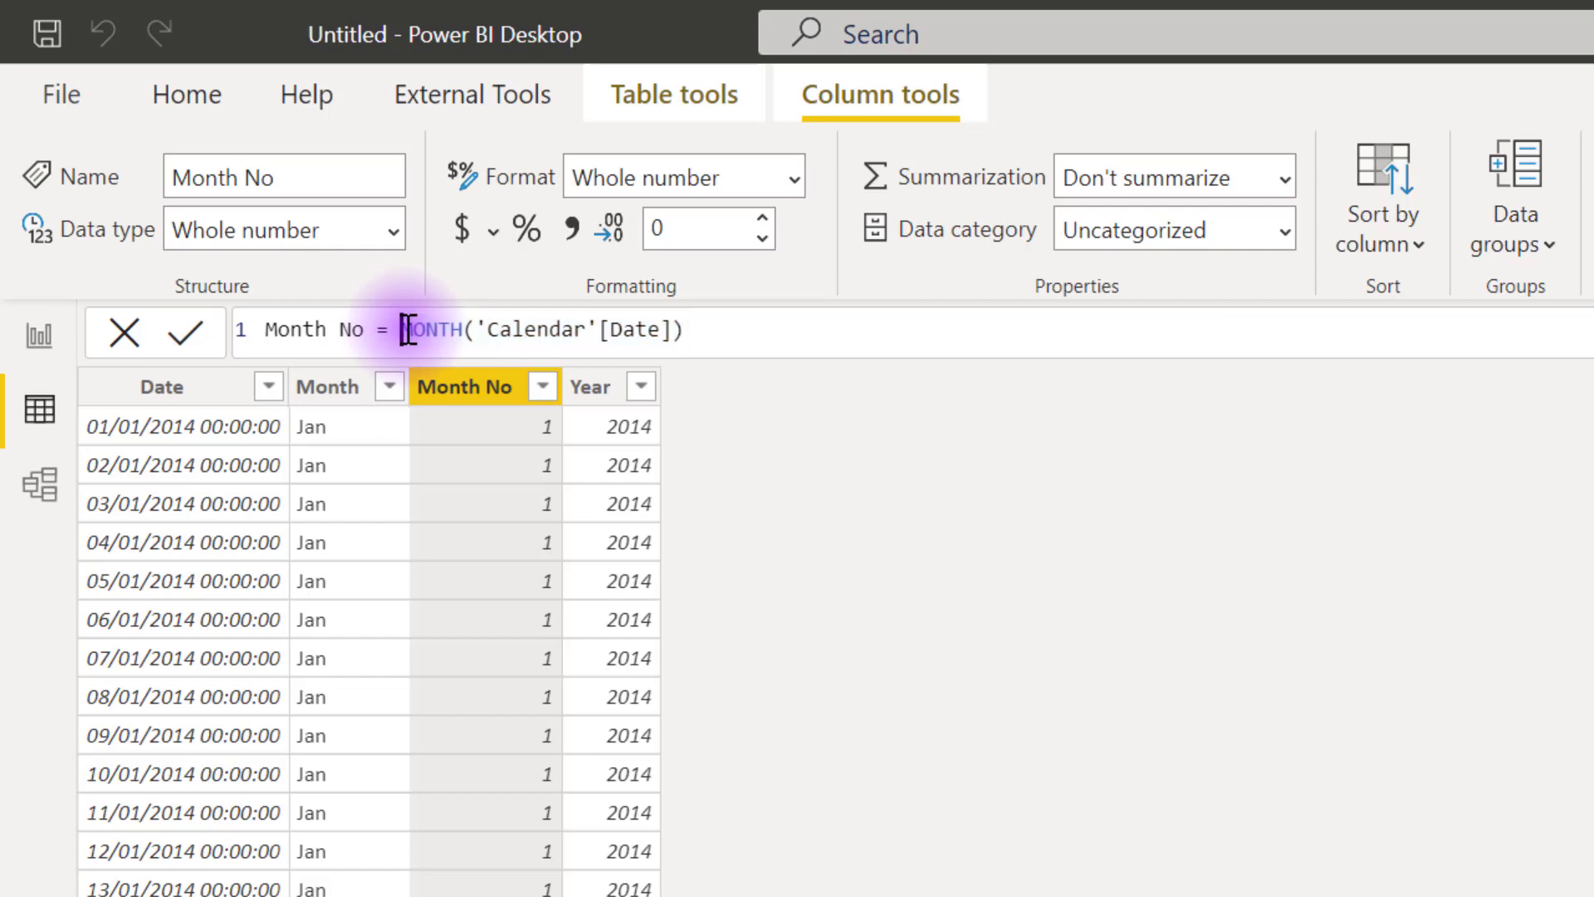
text(13 -)
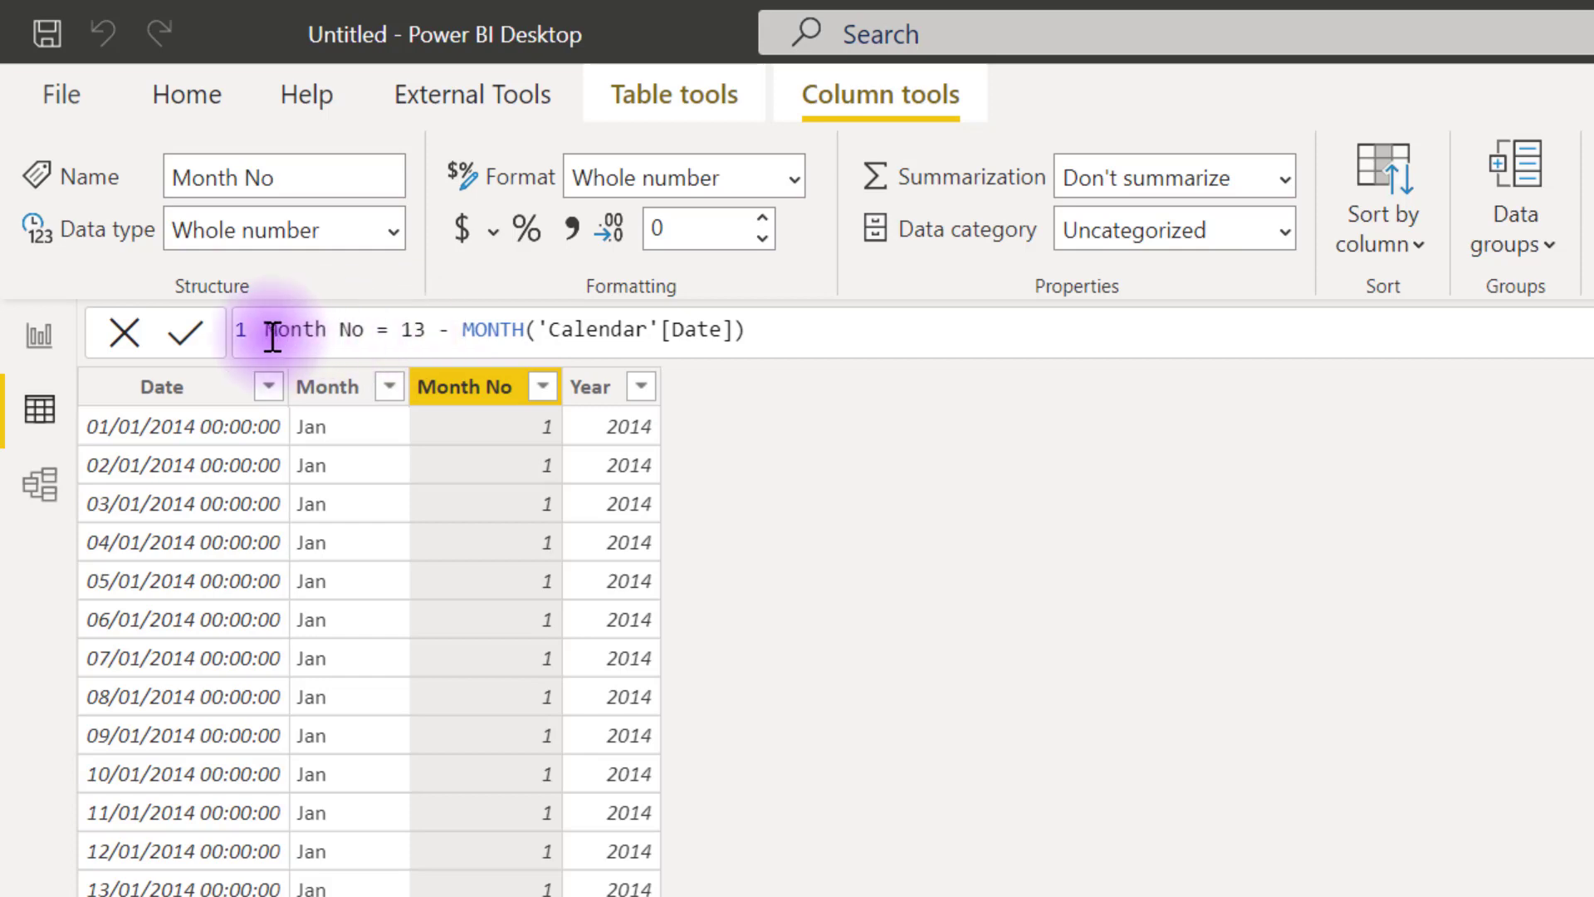
click(189, 337)
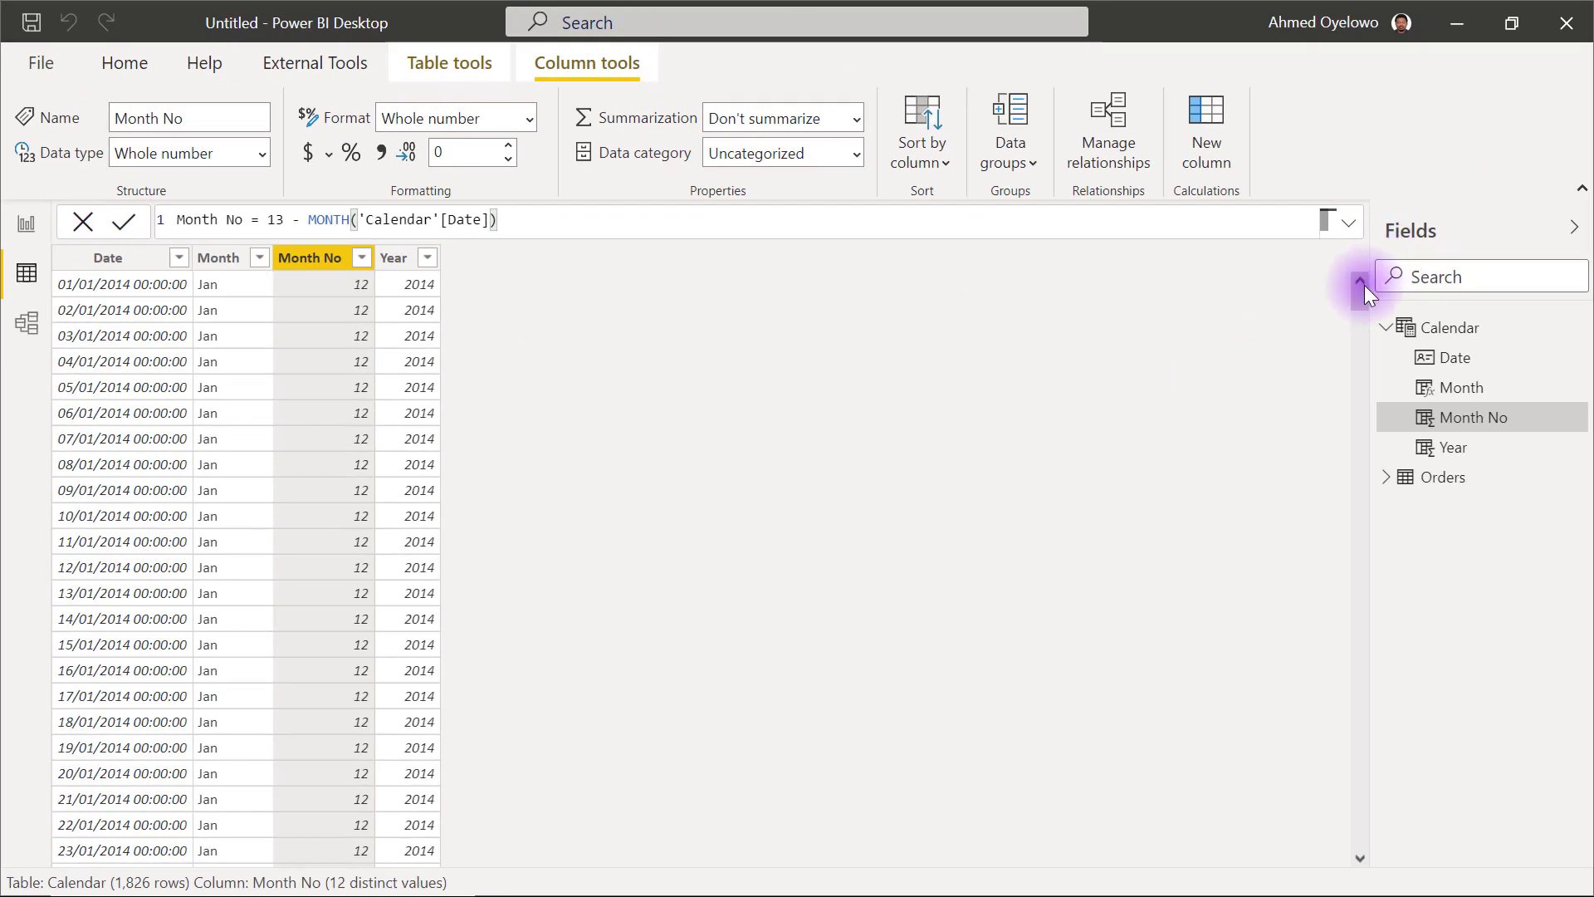
drag(1358, 300, 1362, 334)
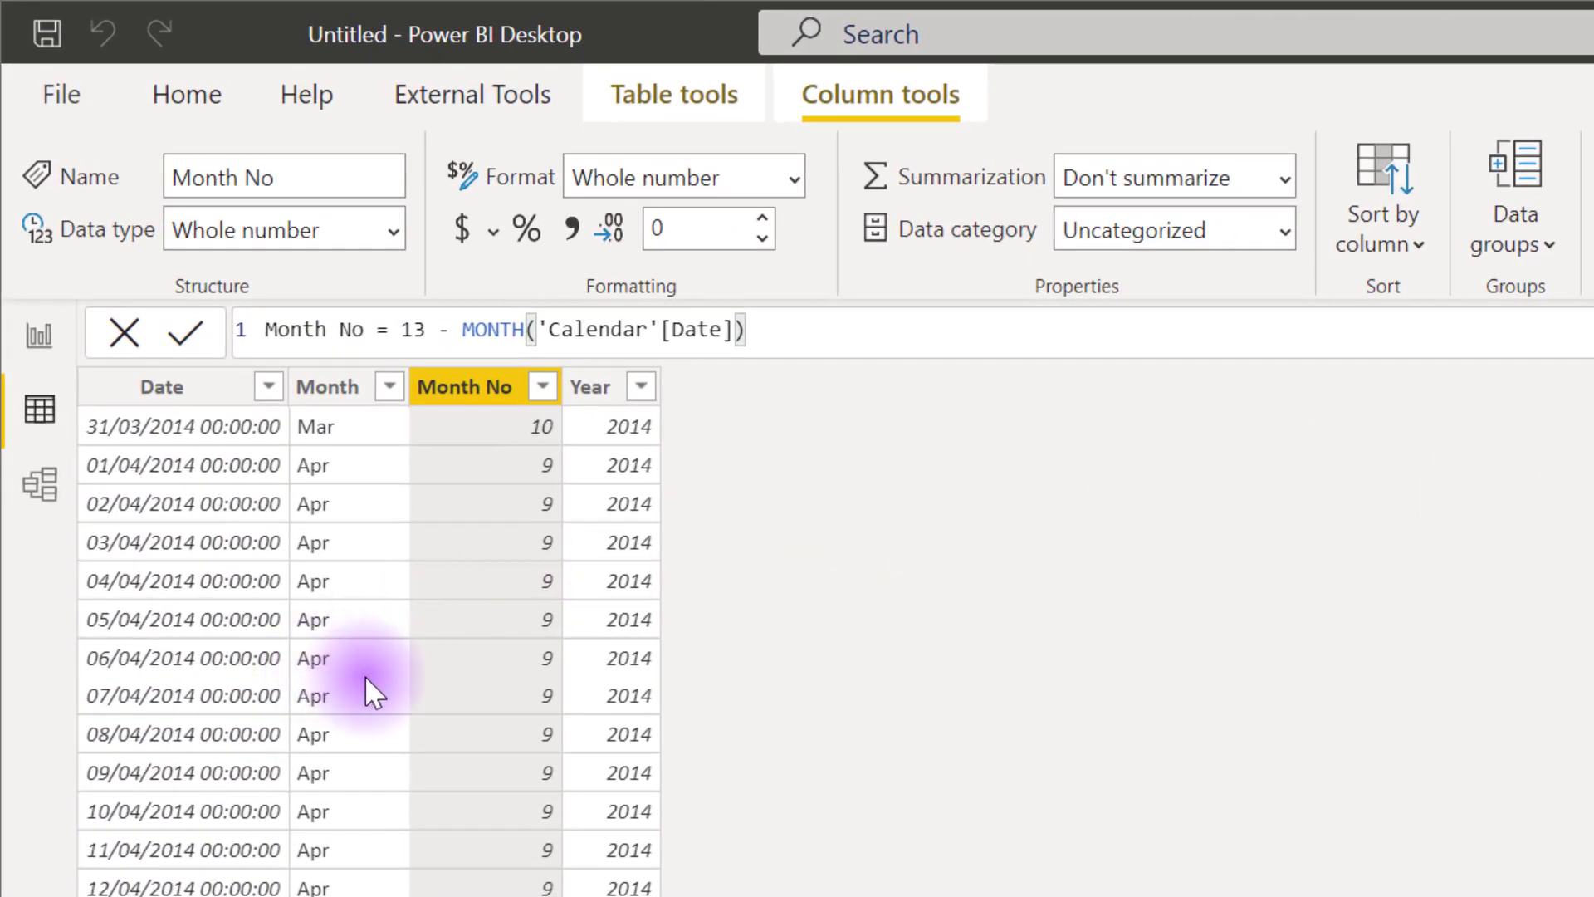
Step: Filter the Month column to Dec only to confirm December rows show Month No 1
click(390, 389)
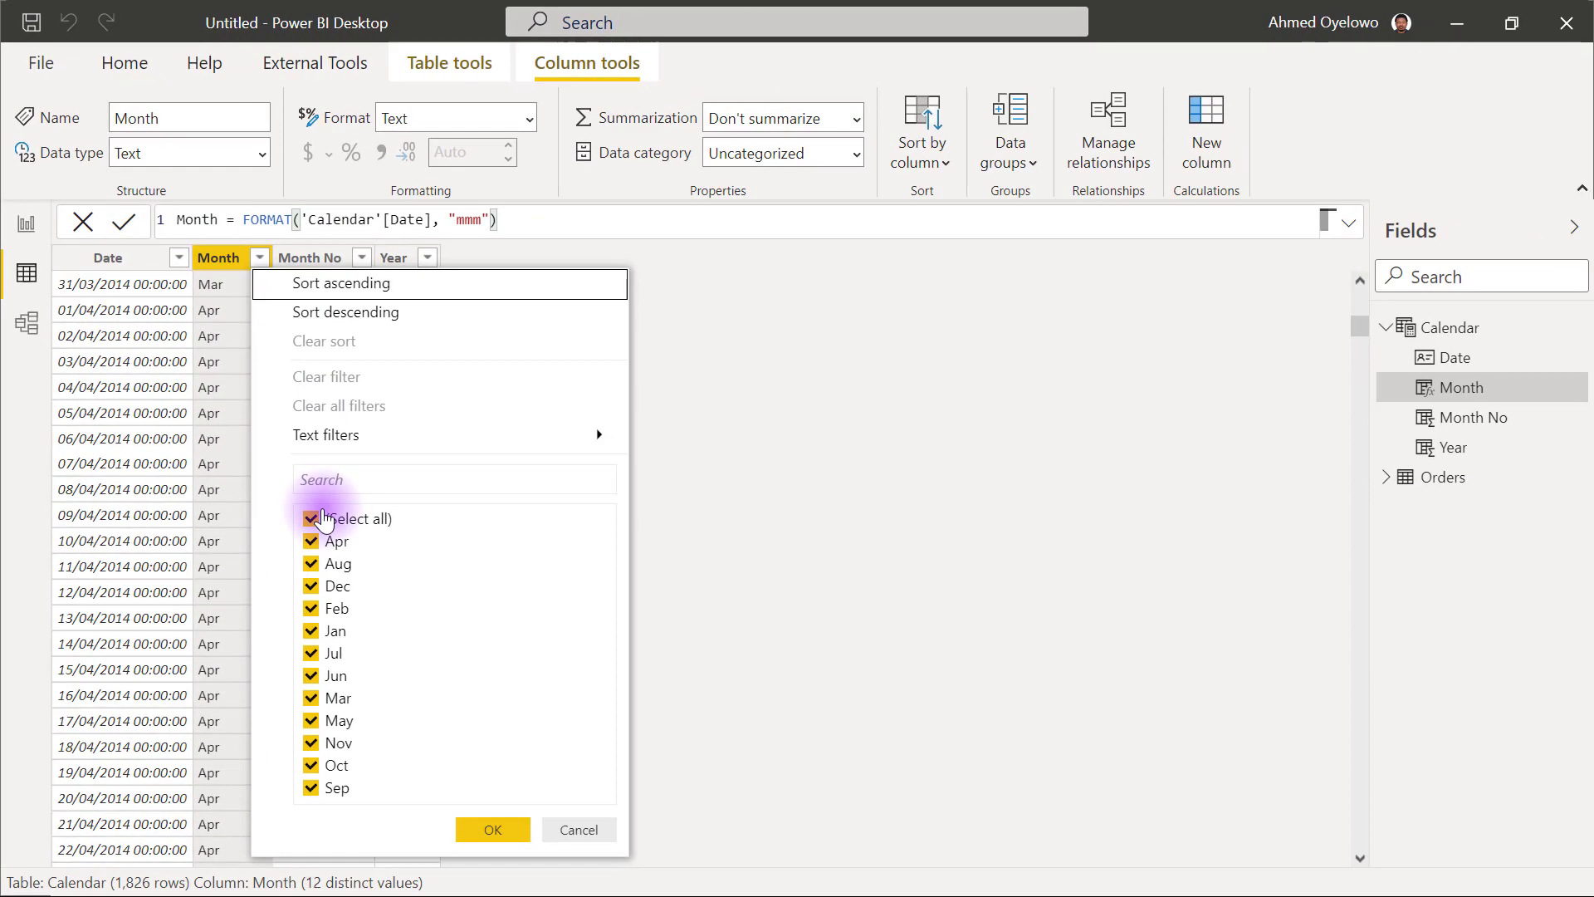
click(311, 518)
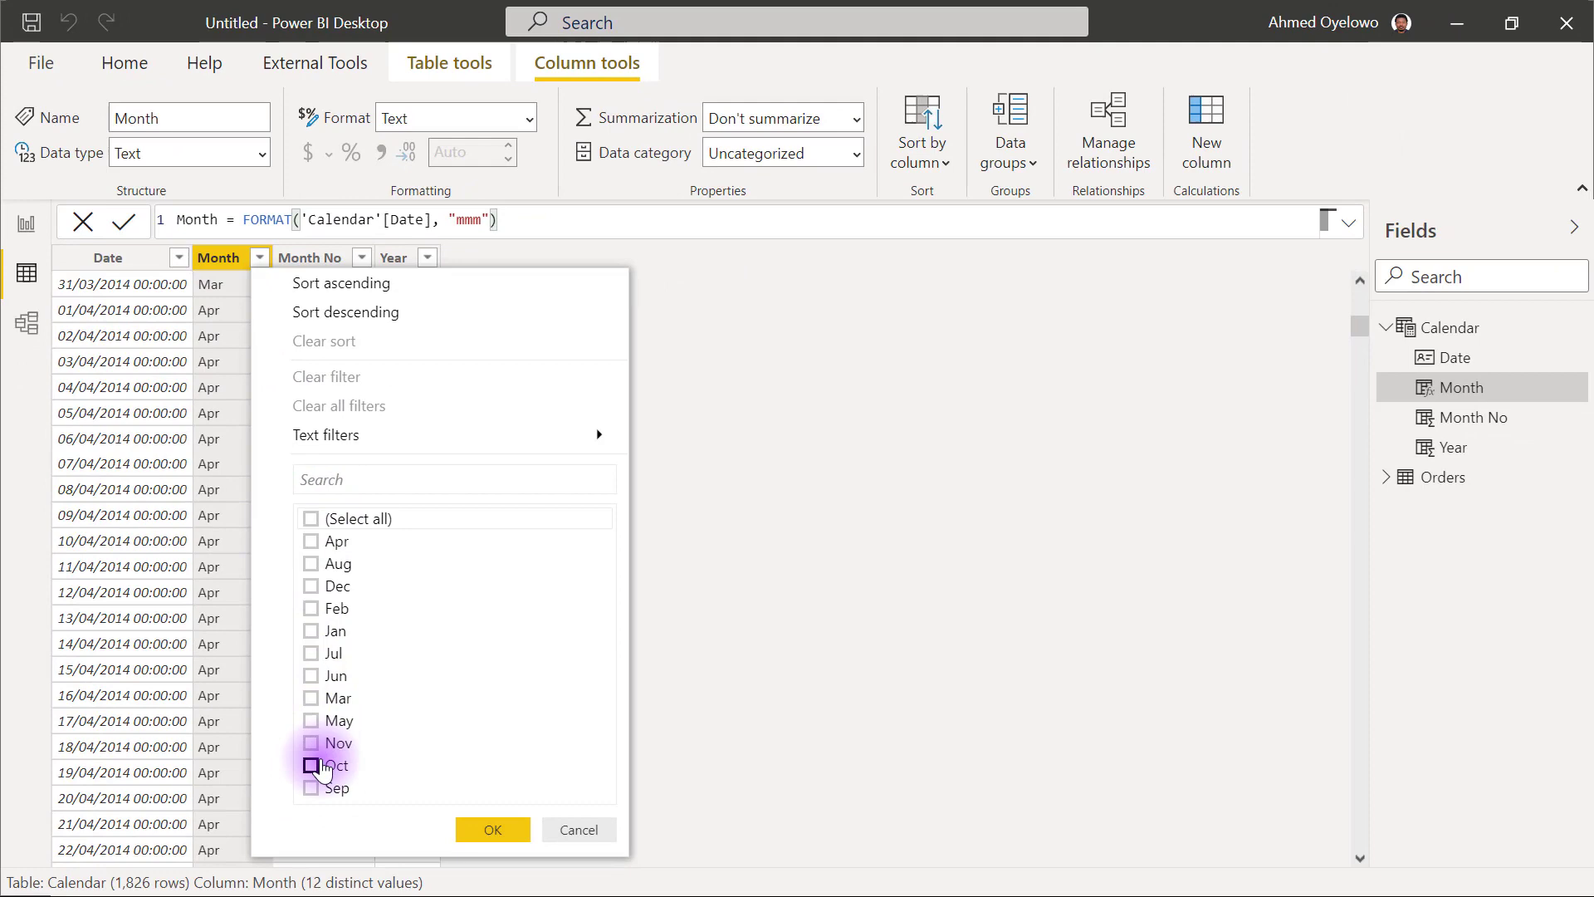
click(311, 586)
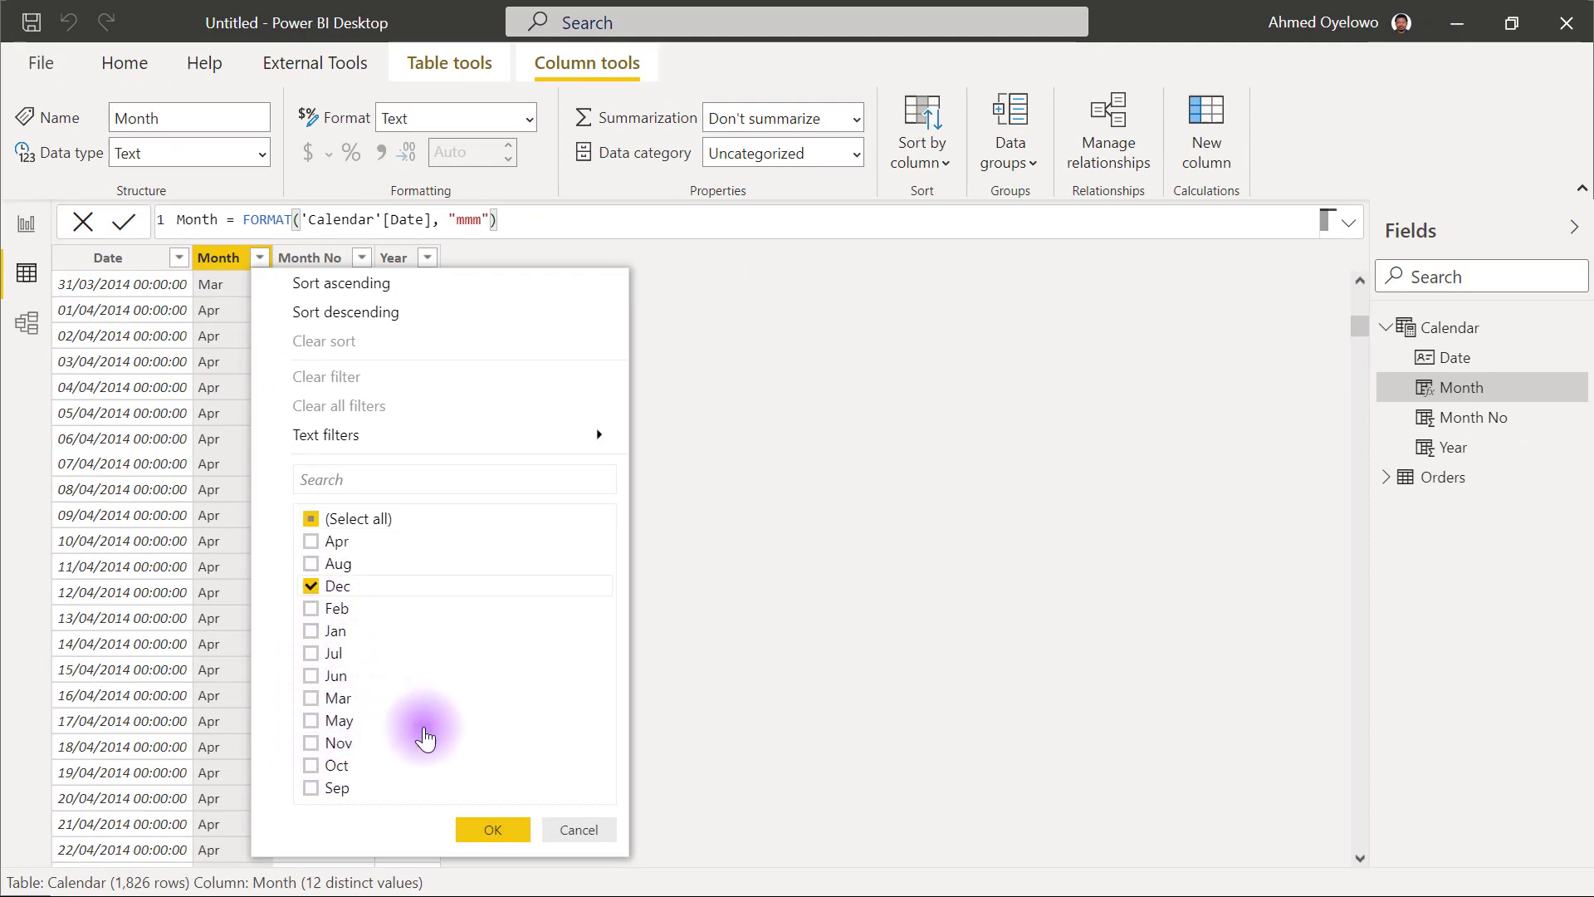
click(484, 828)
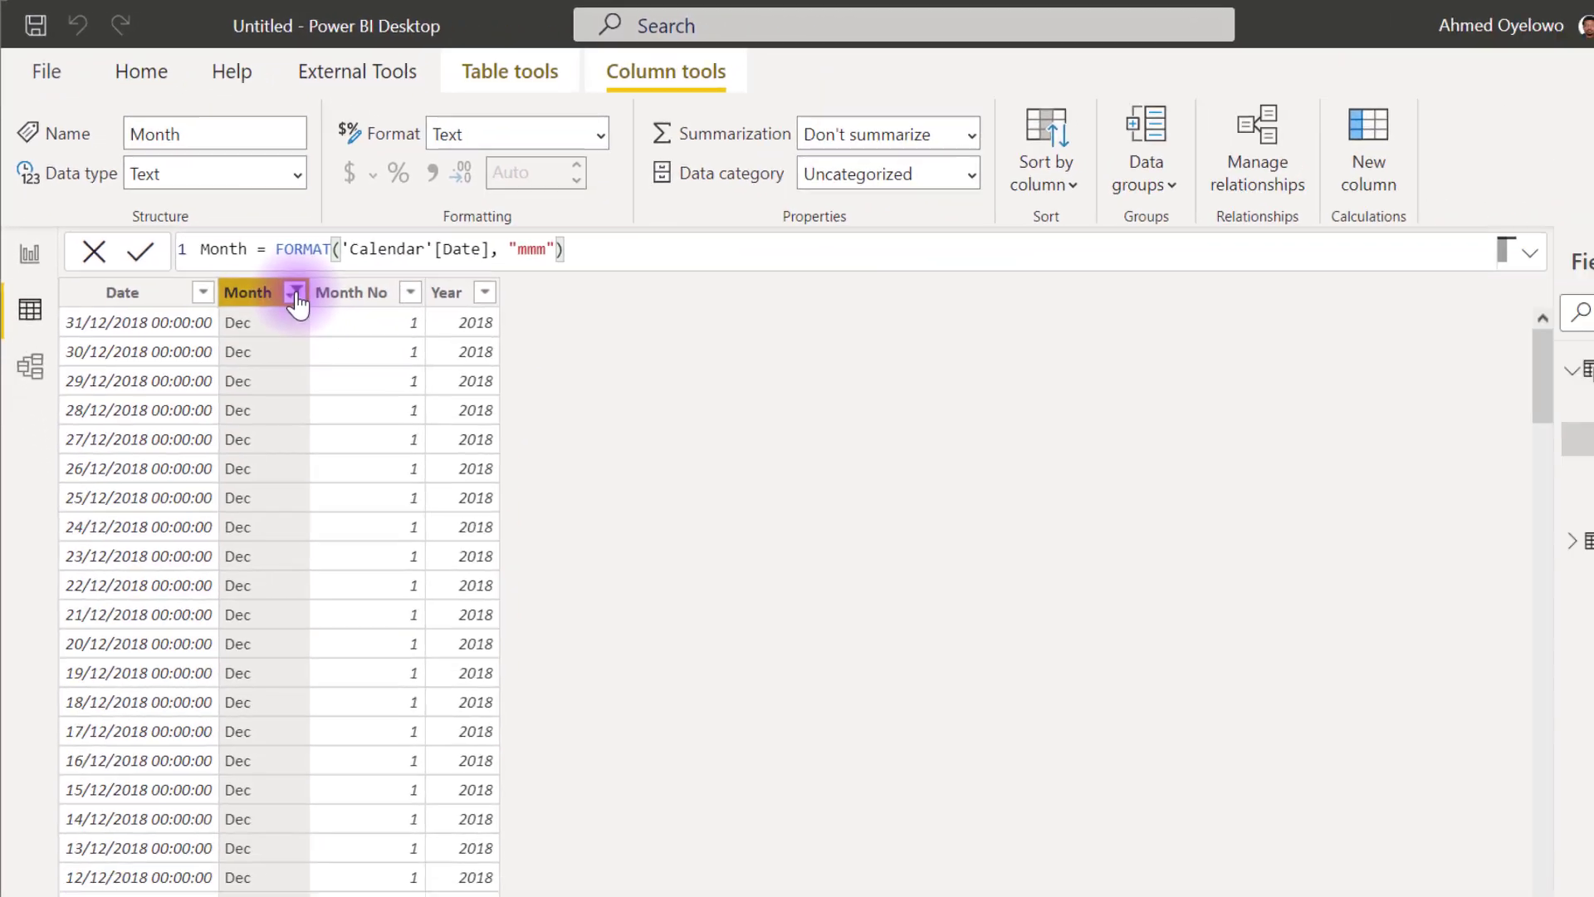
Step: Clear the Month filter and go back to the report's matrix
click(388, 386)
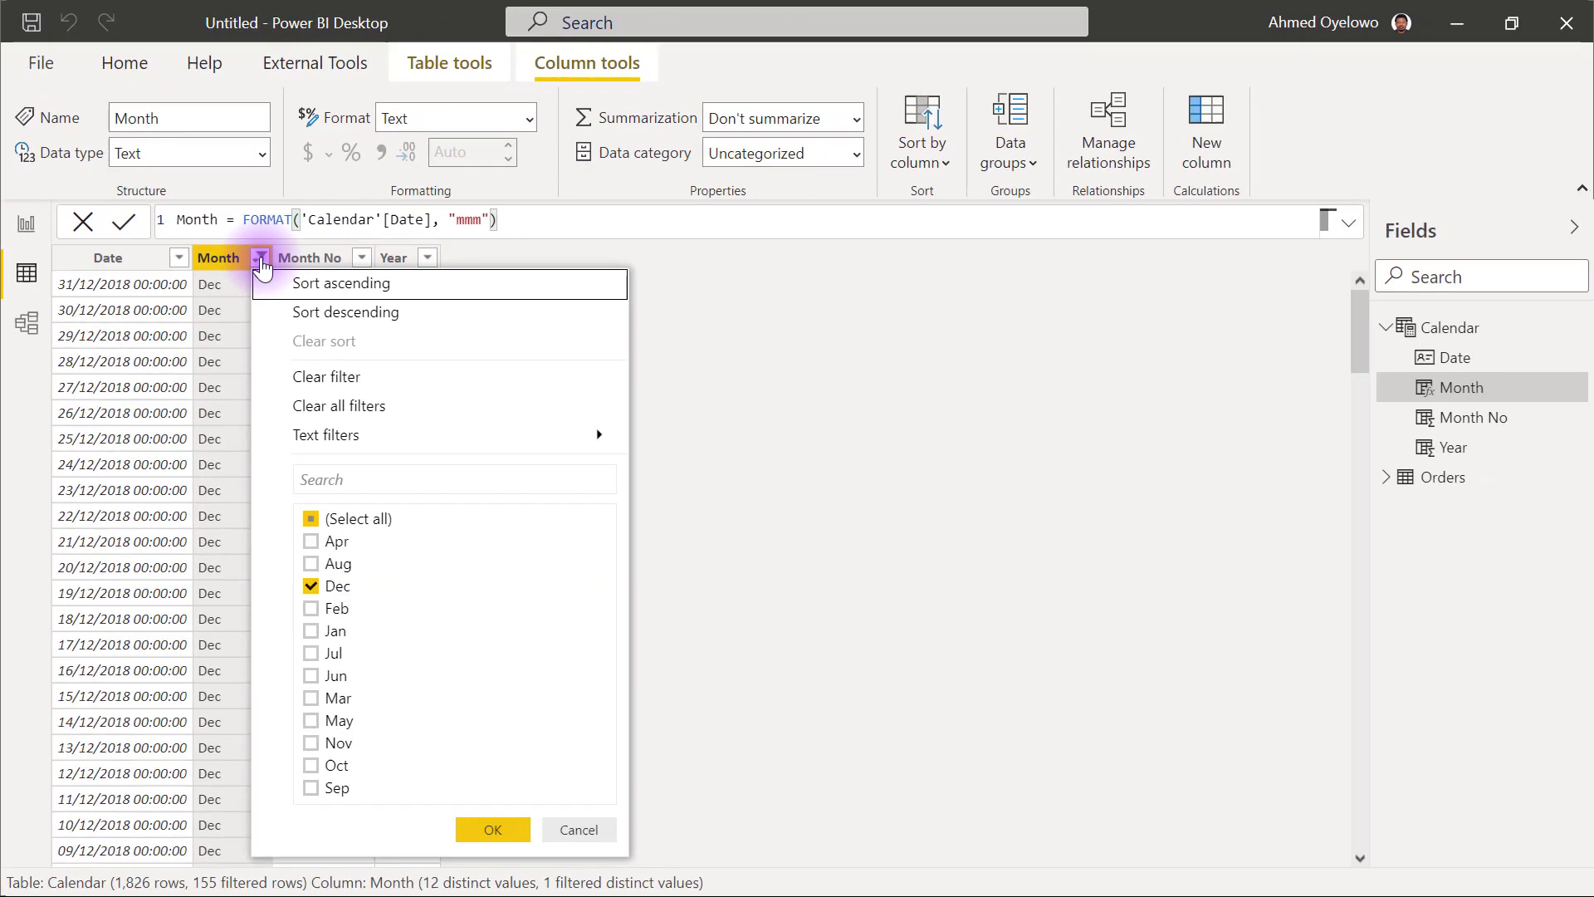
click(332, 373)
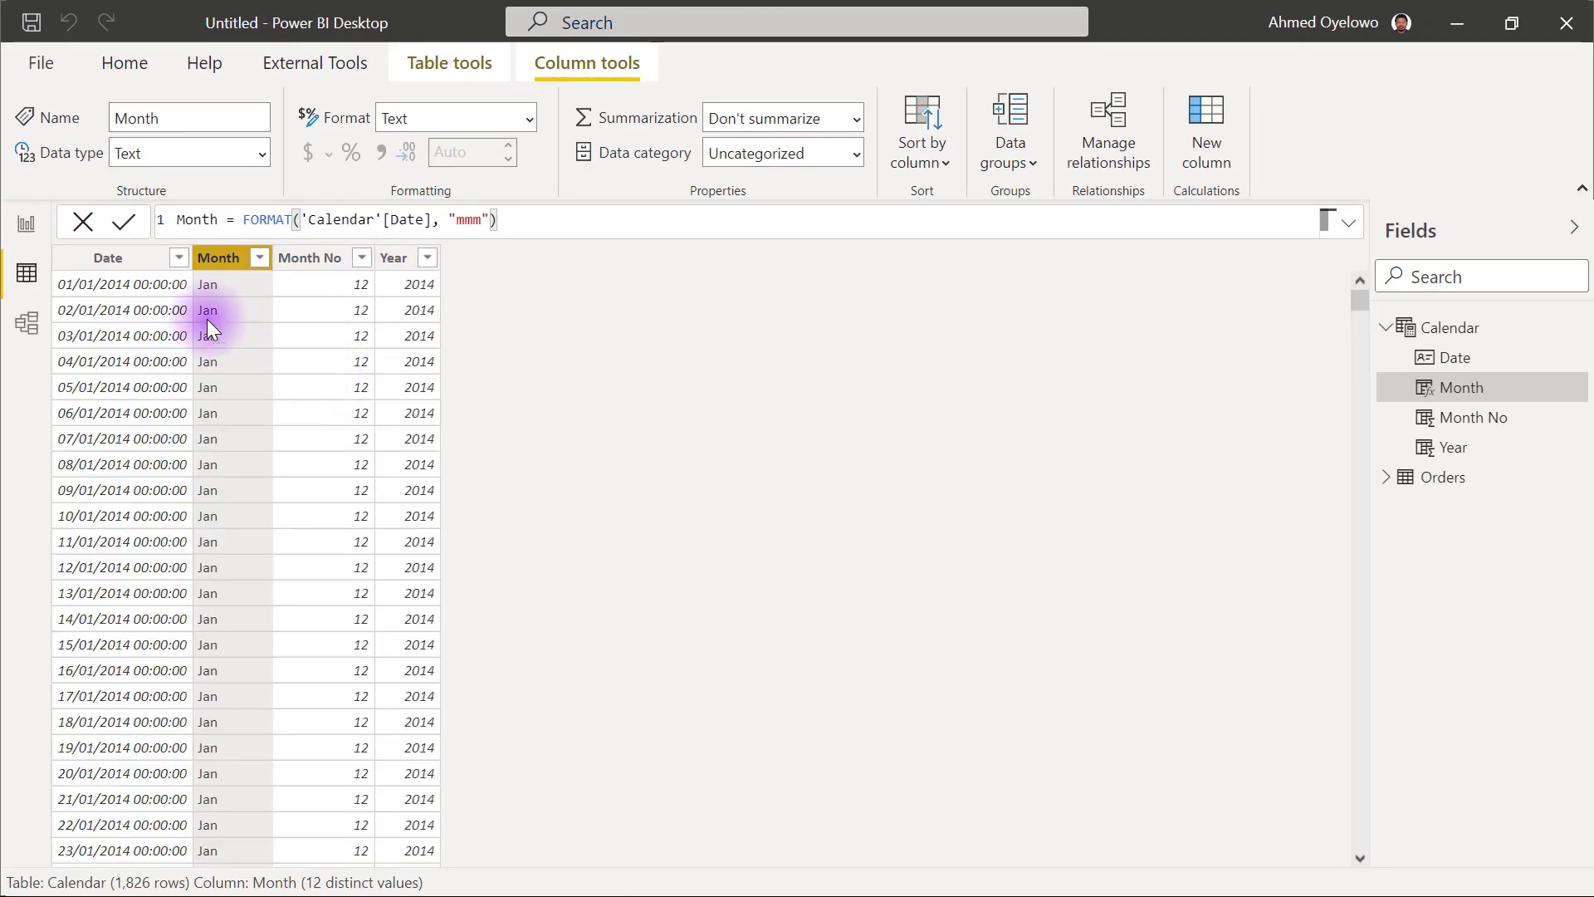
click(33, 231)
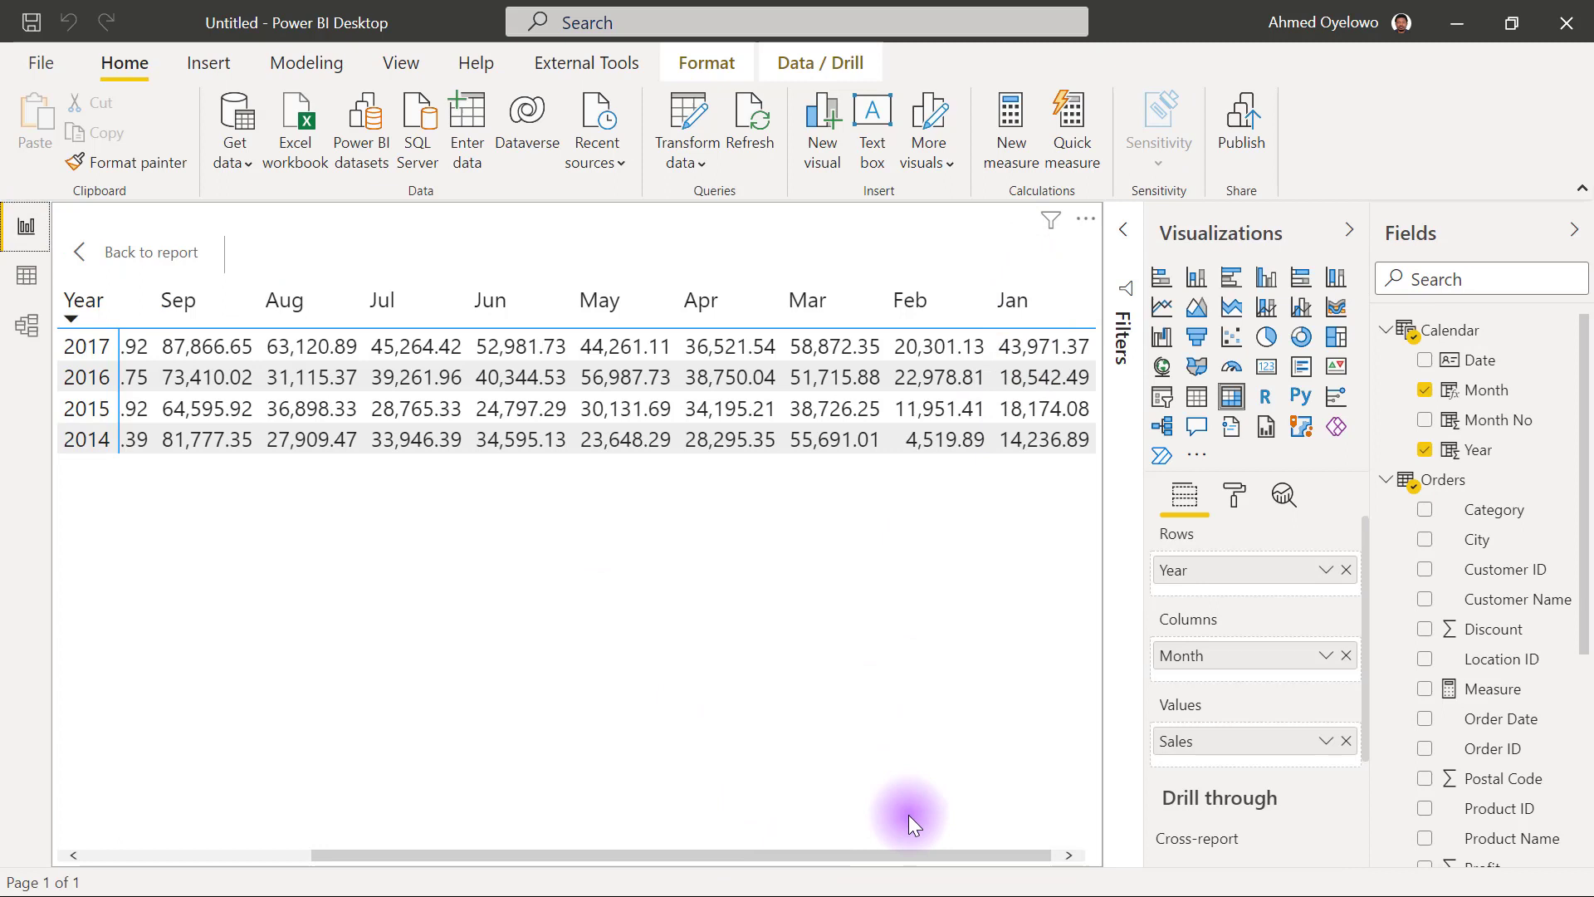
Step: Scroll the matrix to confirm months run Dec back to Jan, then revisit the Calendar table
drag(913, 855, 487, 869)
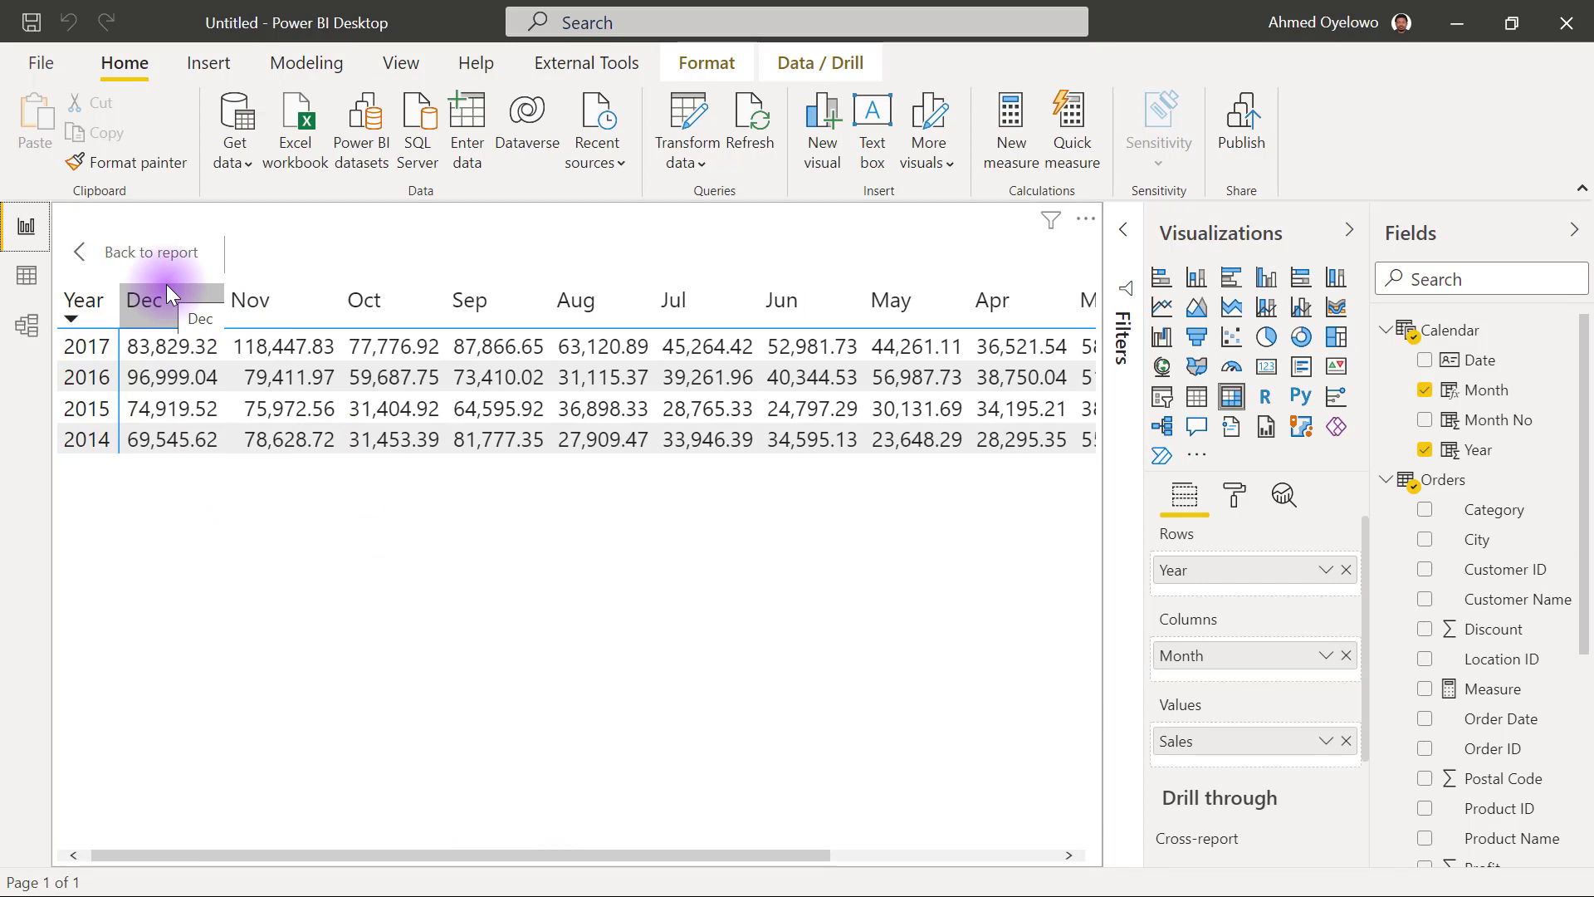
click(26, 277)
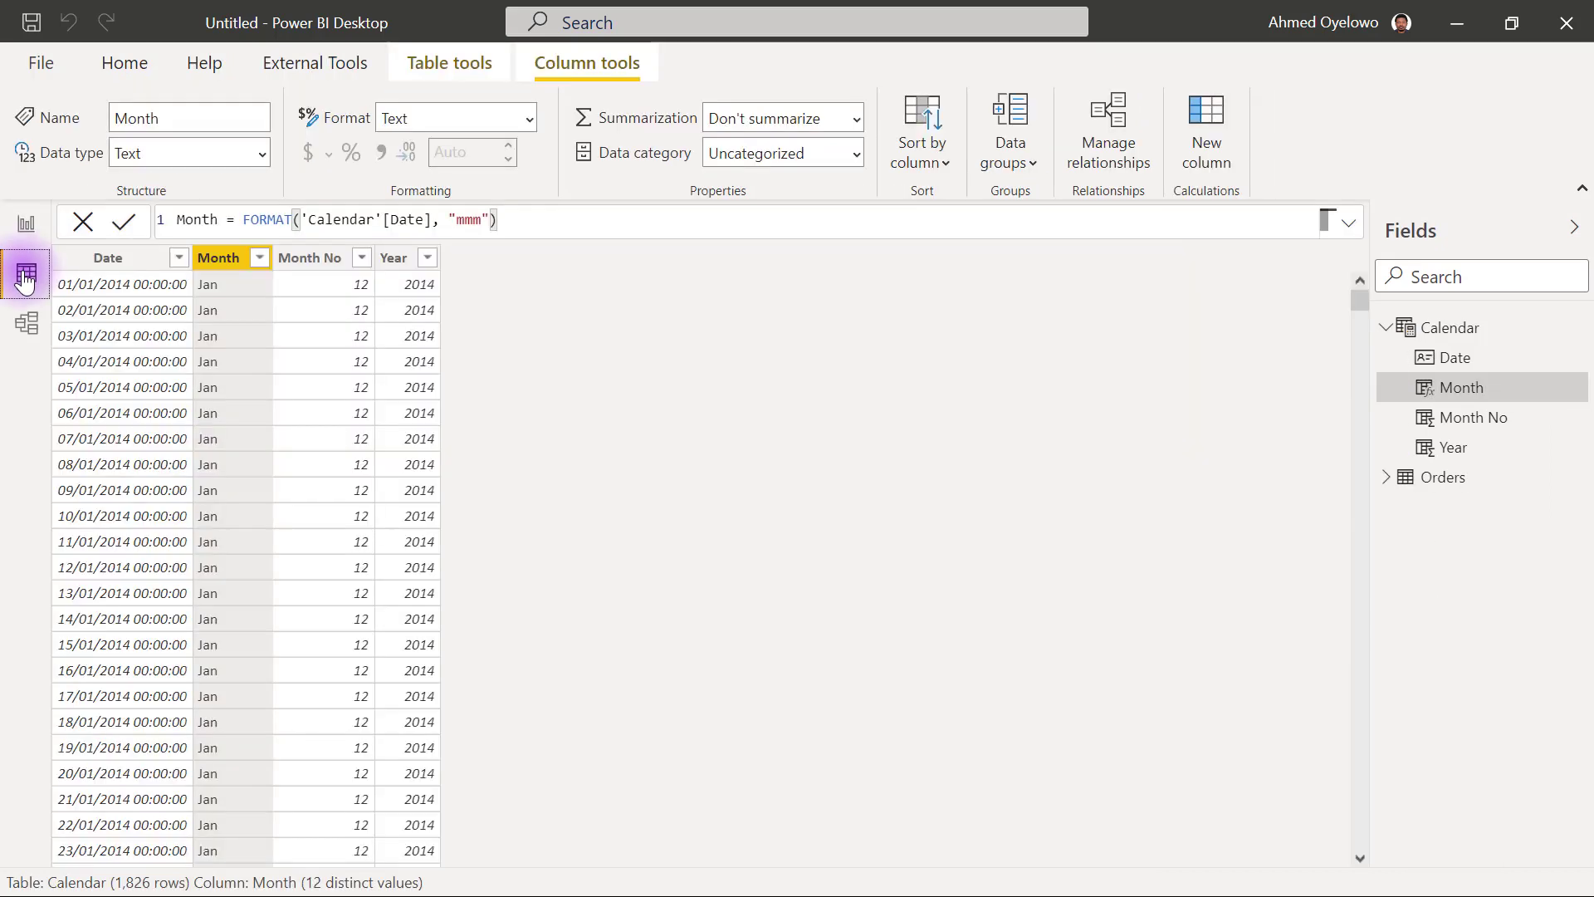
click(26, 237)
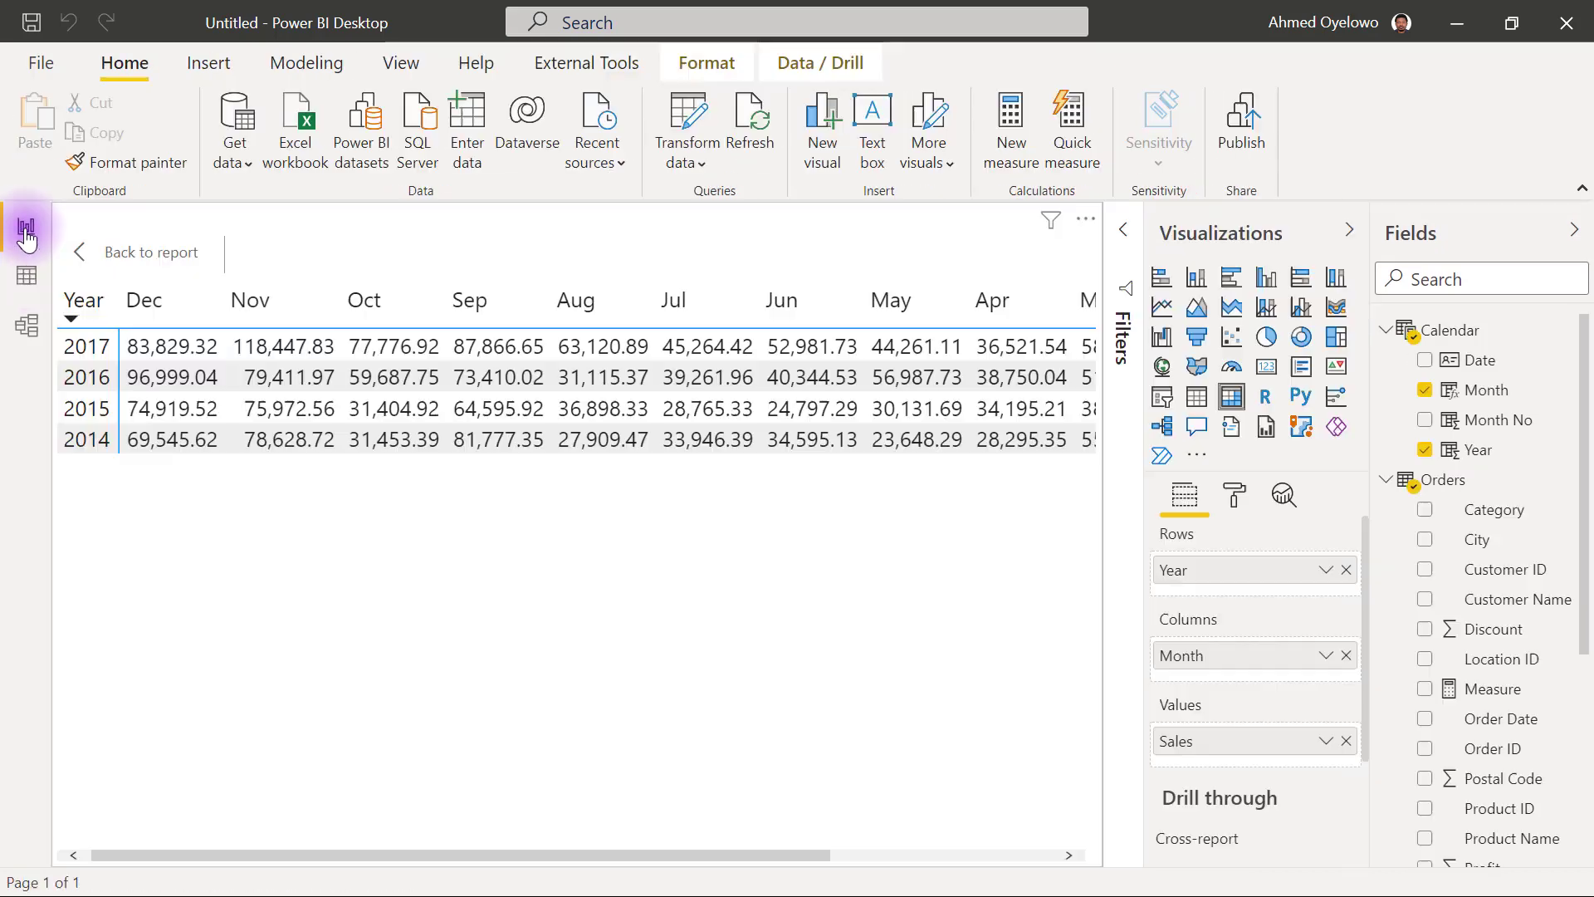
click(27, 277)
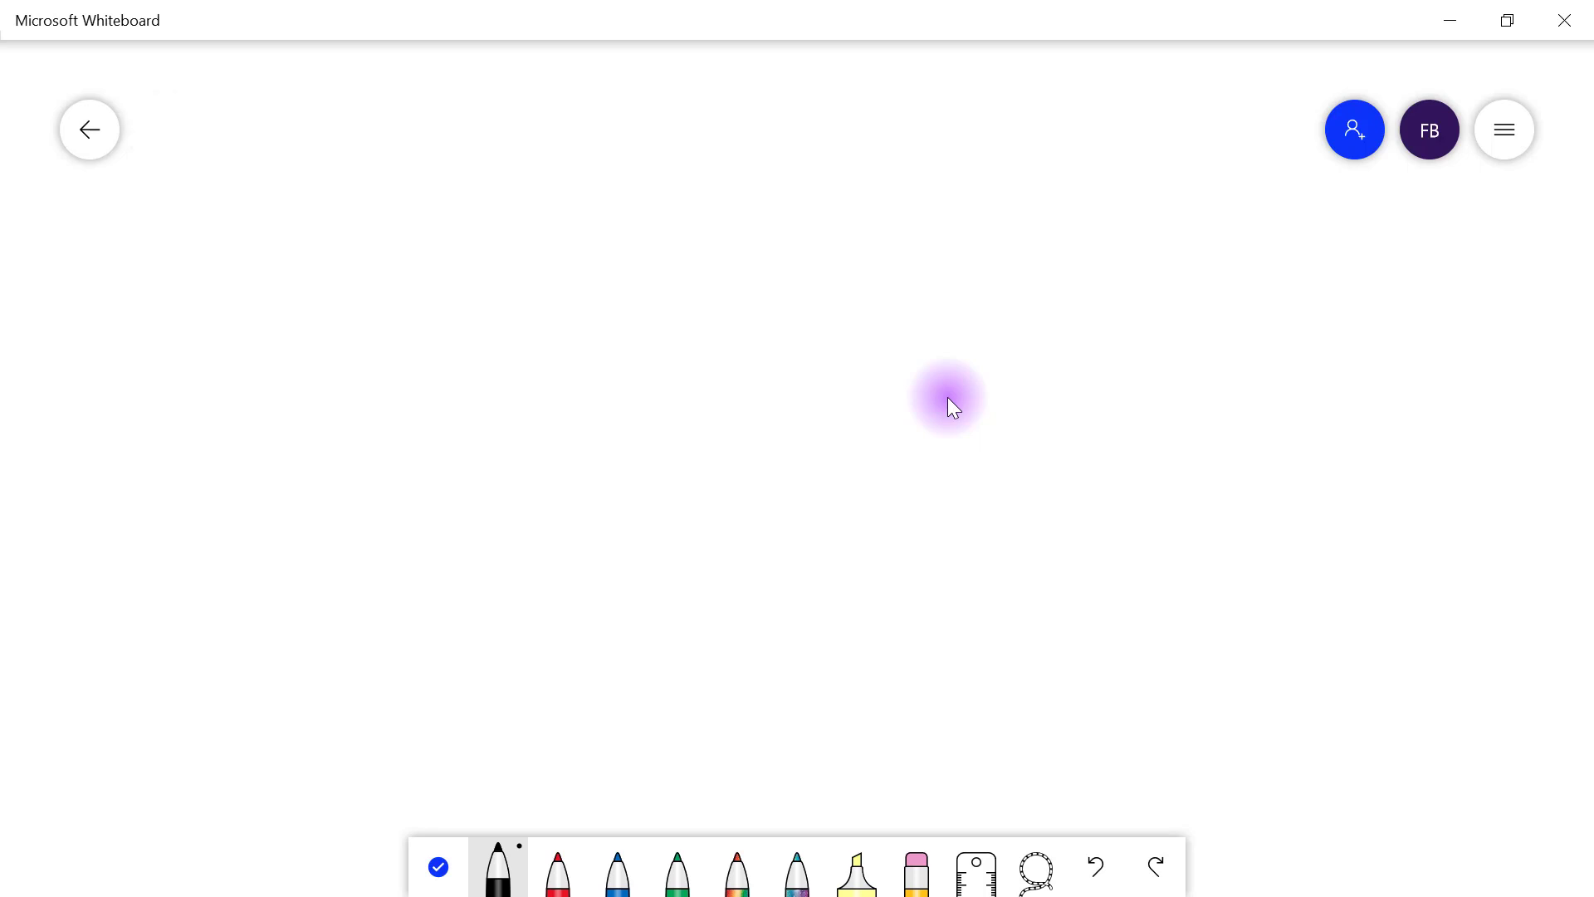
Step: Draw a horizontal number line and label it 0 through 5
drag(444, 430, 1317, 408)
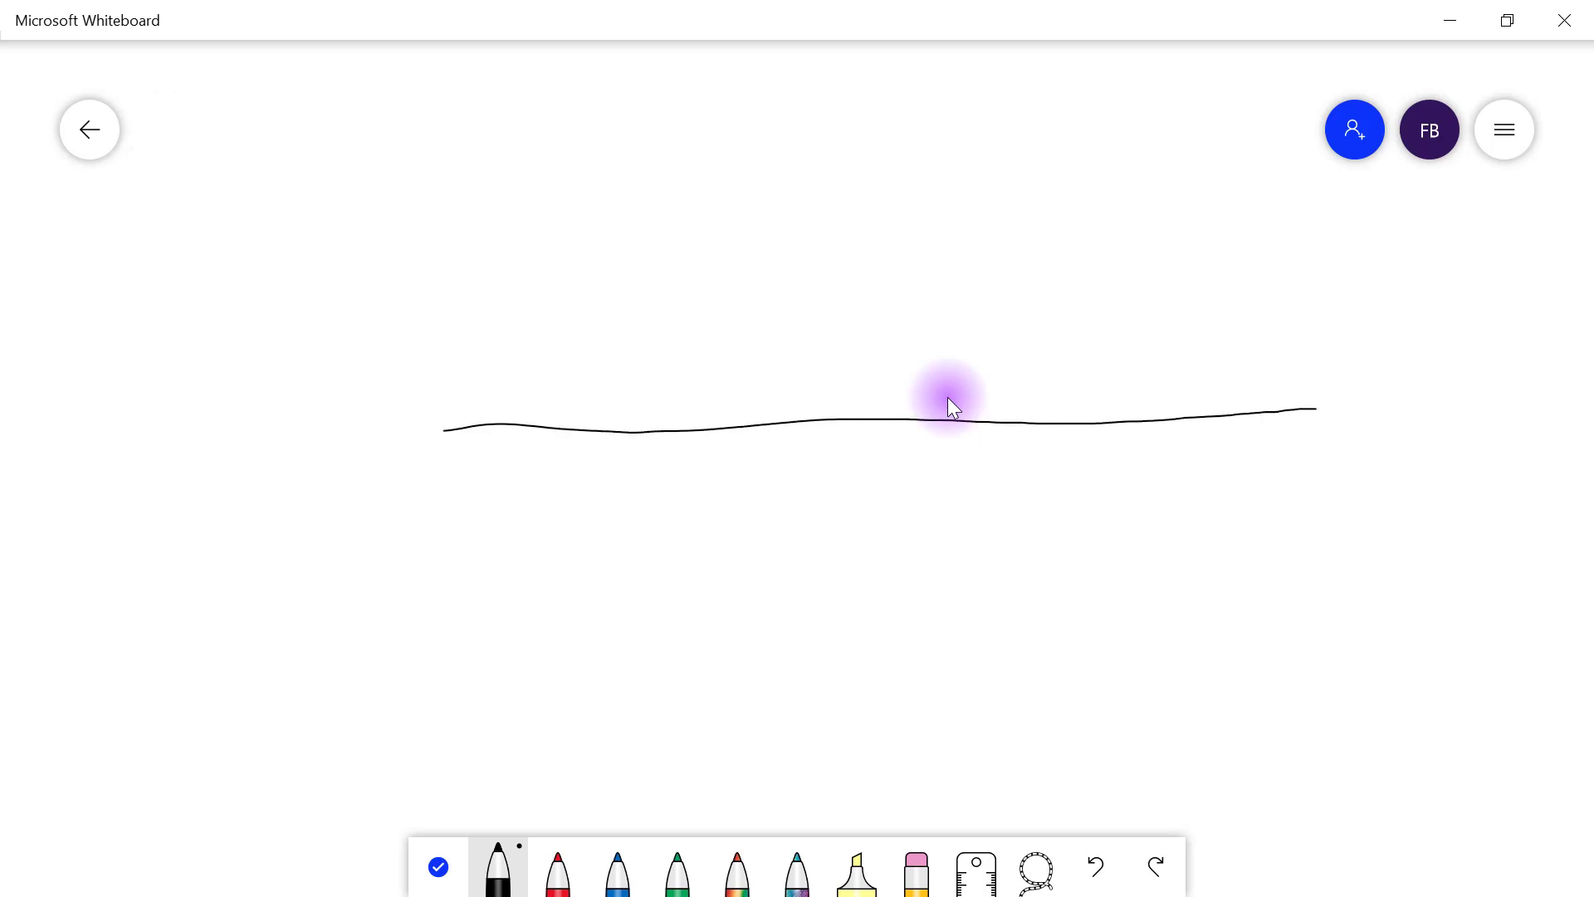
mouse_move(832, 439)
mouse_down()
mouse_move(799, 458)
mouse_move(855, 444)
mouse_move(830, 441)
mouse_move(915, 444)
mouse_move(913, 463)
mouse_move(977, 453)
mouse_move(1009, 467)
mouse_up()
mouse_move(1065, 448)
mouse_down()
mouse_move(1084, 453)
mouse_move(1076, 479)
mouse_up()
drag(1153, 449, 1184, 456)
mouse_move(1183, 457)
mouse_down()
mouse_move(1251, 451)
mouse_move(1261, 479)
mouse_move(1244, 485)
mouse_move(1304, 437)
mouse_up()
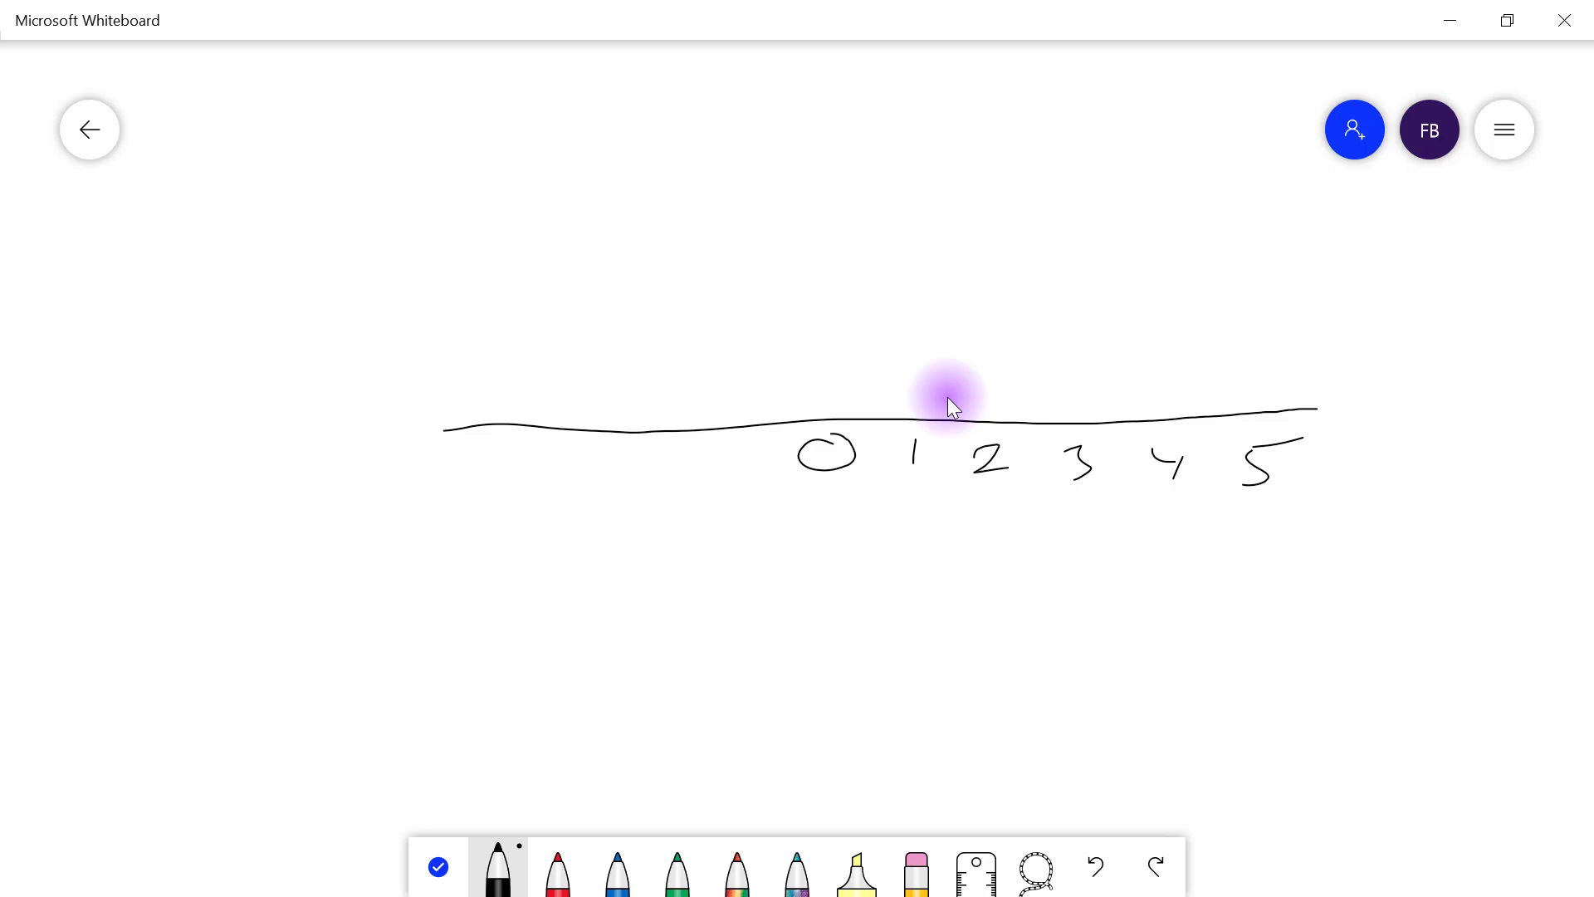
Step: Add negative labels left of 0 and dash marks under 2 and -1
drag(706, 461, 766, 466)
drag(648, 448, 653, 465)
drag(547, 441, 544, 477)
drag(982, 505, 1000, 501)
drag(759, 502, 776, 494)
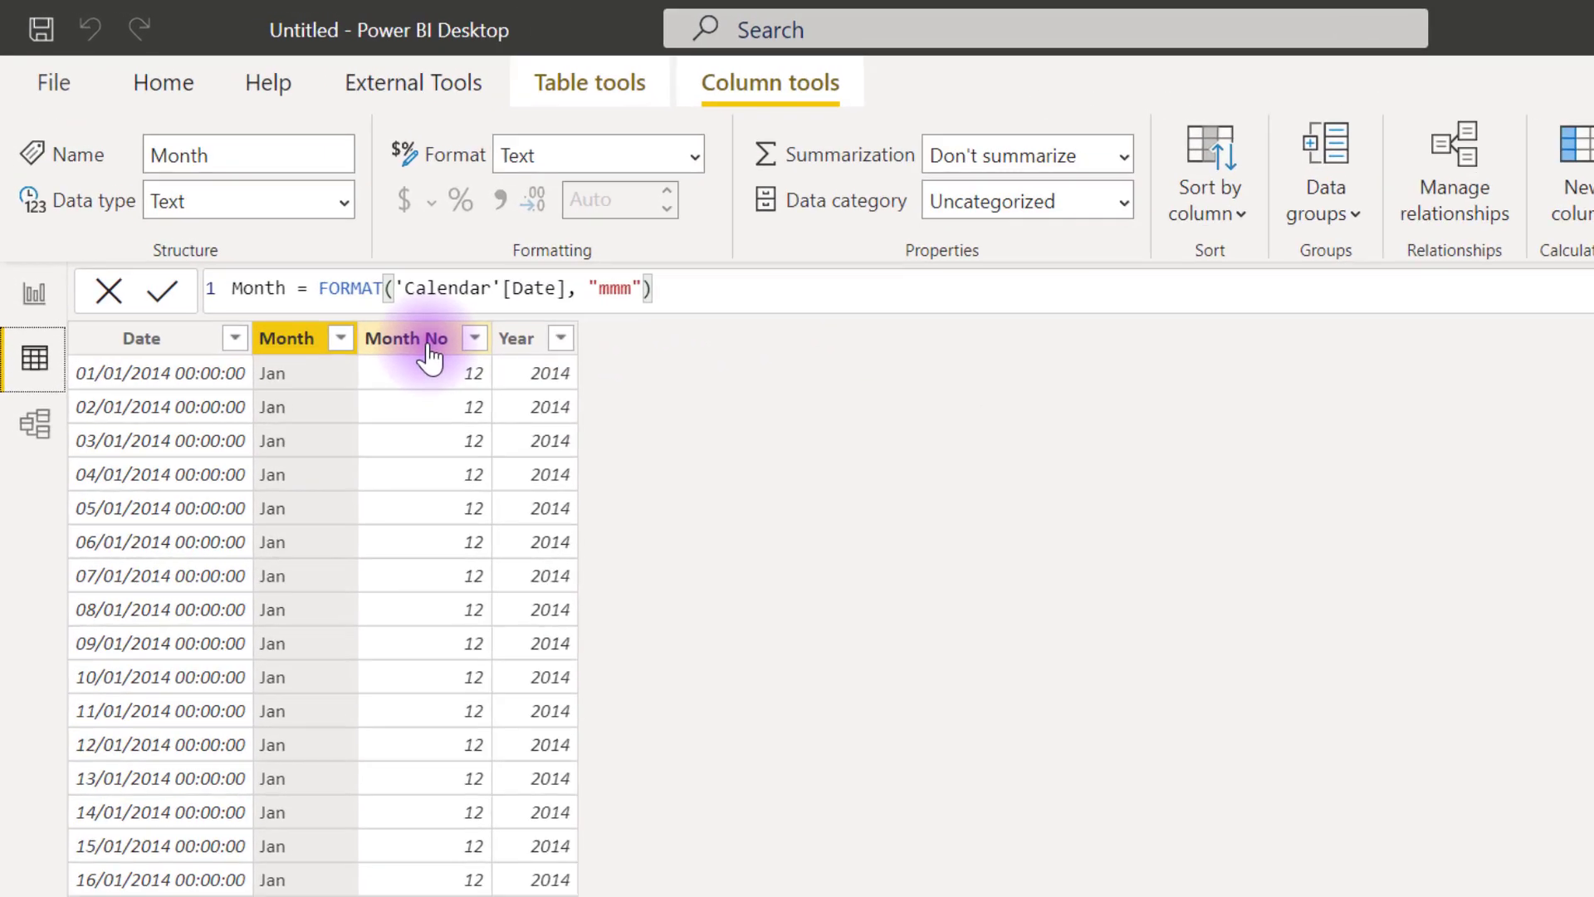
Step: Rewrite the Month No formula from 13 minus the month to -MONTH('Calendar'[Date])
click(428, 344)
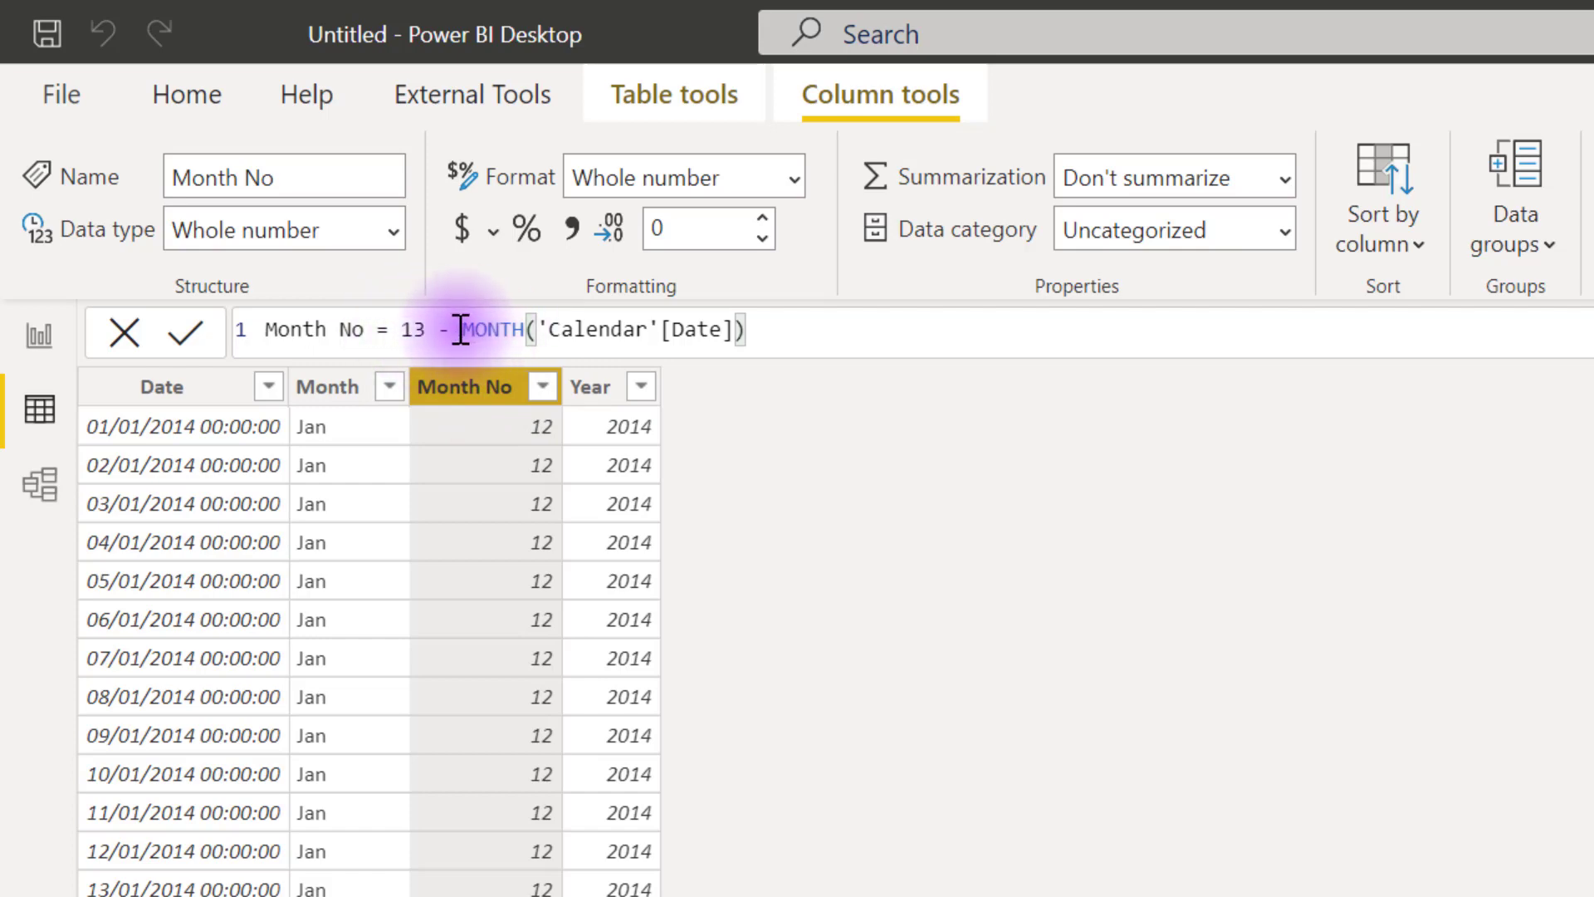
click(461, 330)
key(BackSpace)
key(BackSpace)
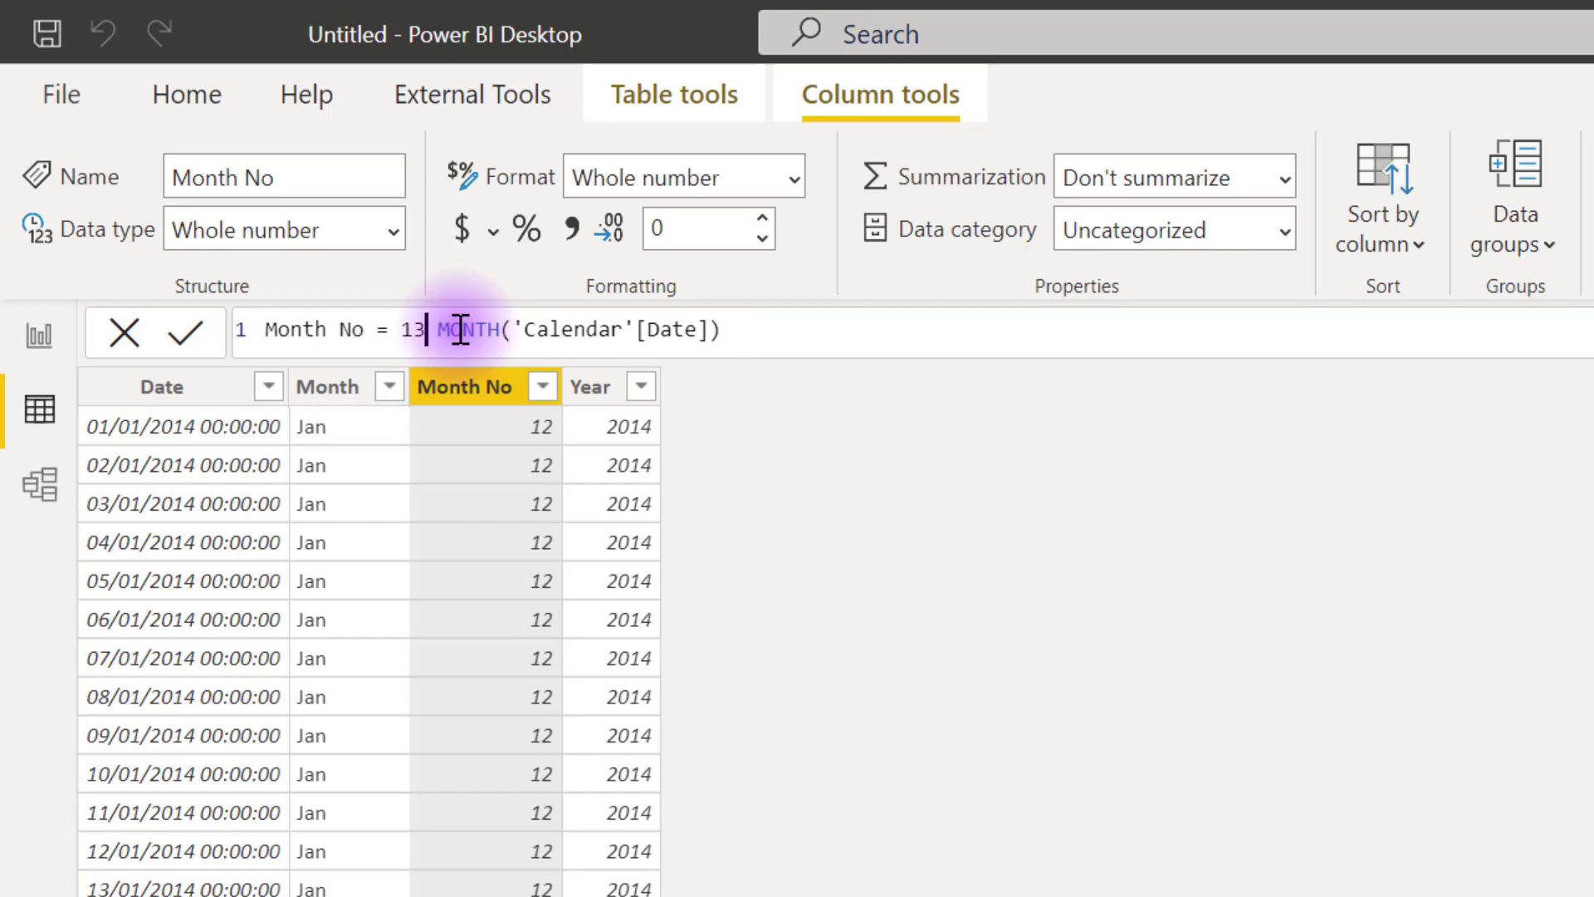
key(BackSpace)
key(BackSpace)
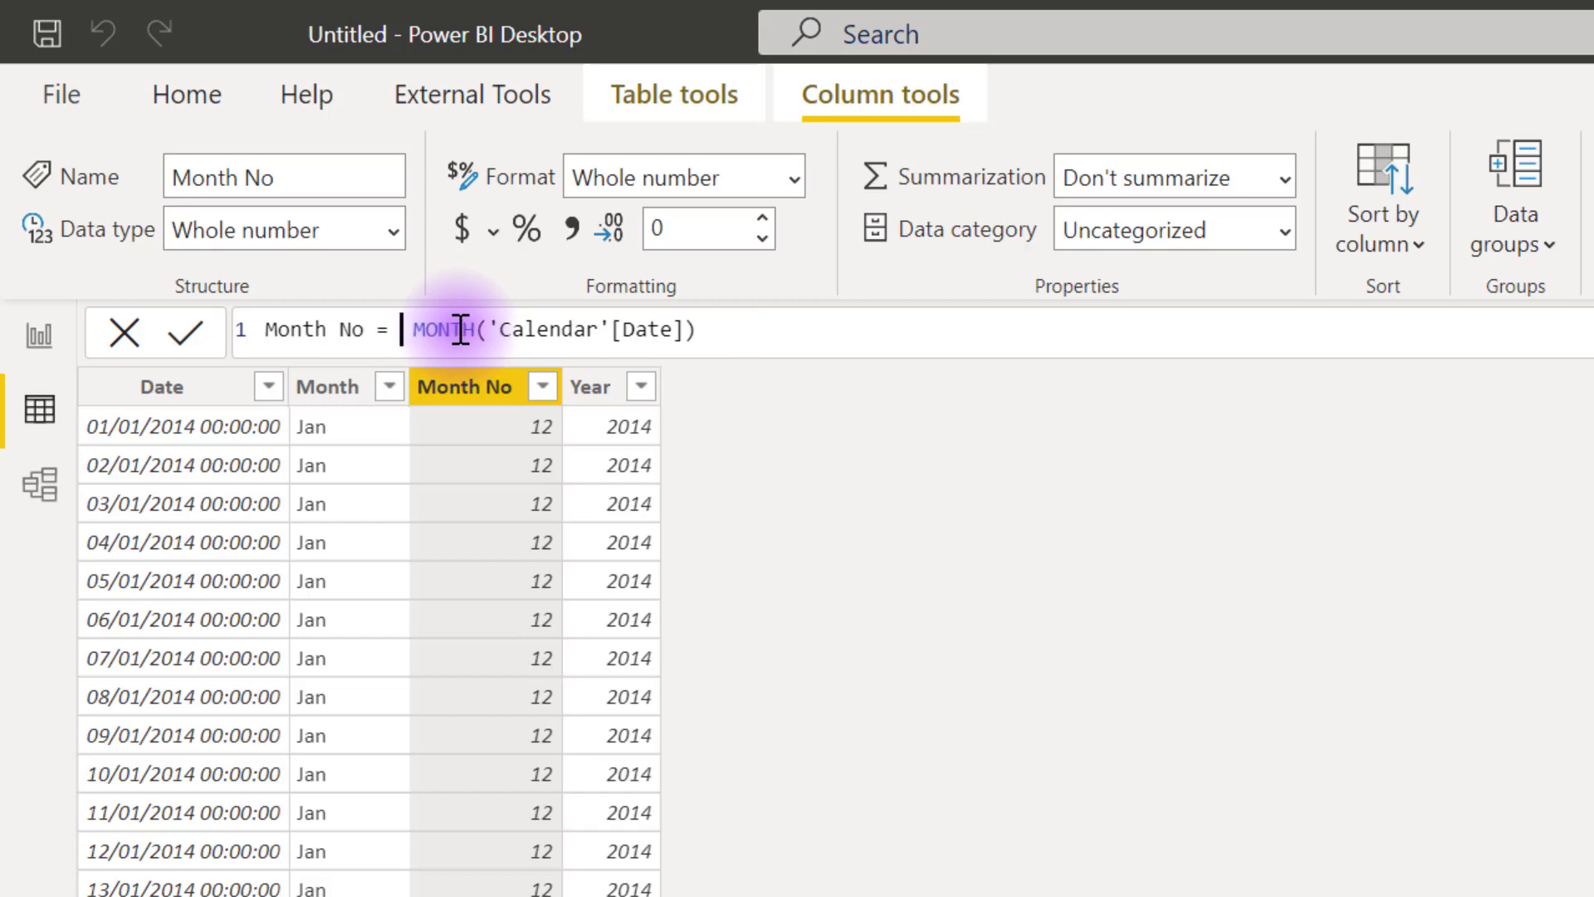
key(BackSpace)
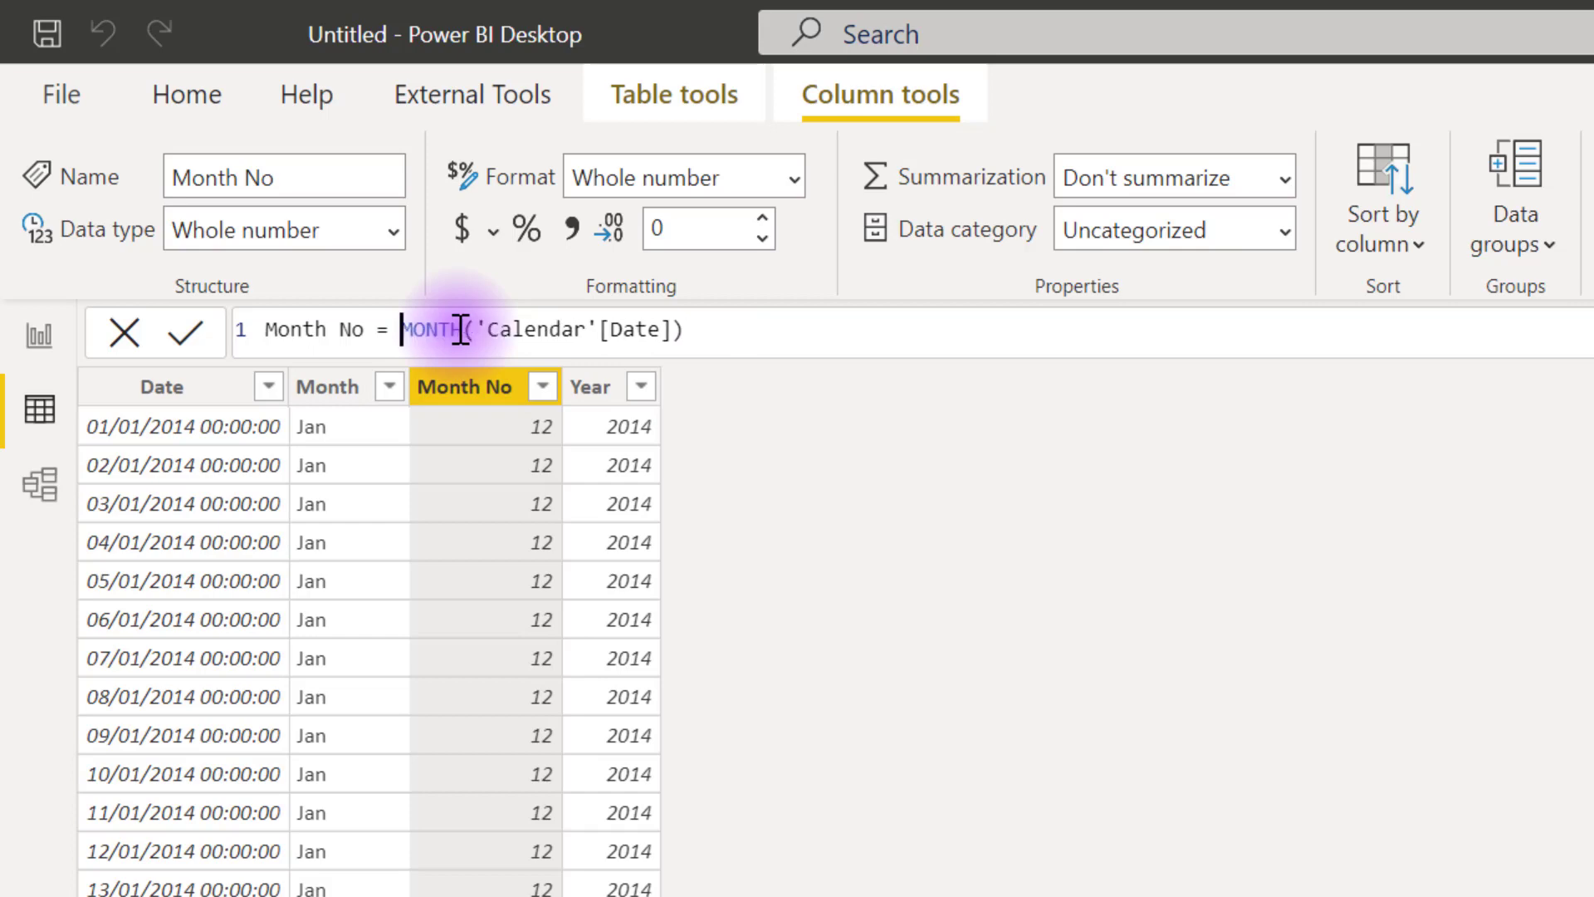
click(186, 335)
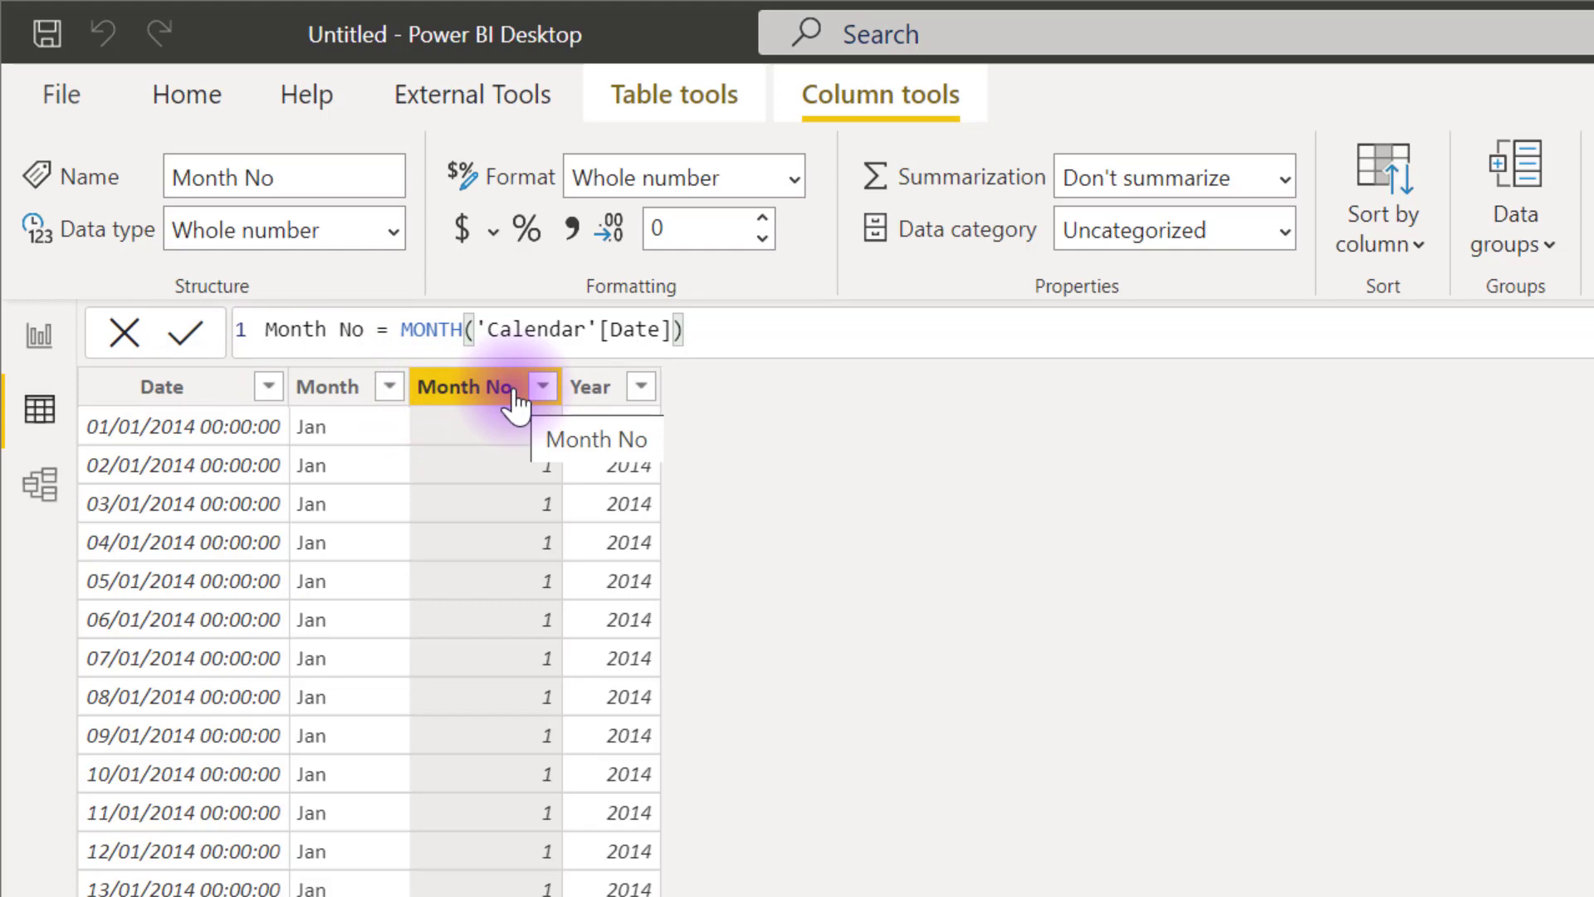
click(404, 331)
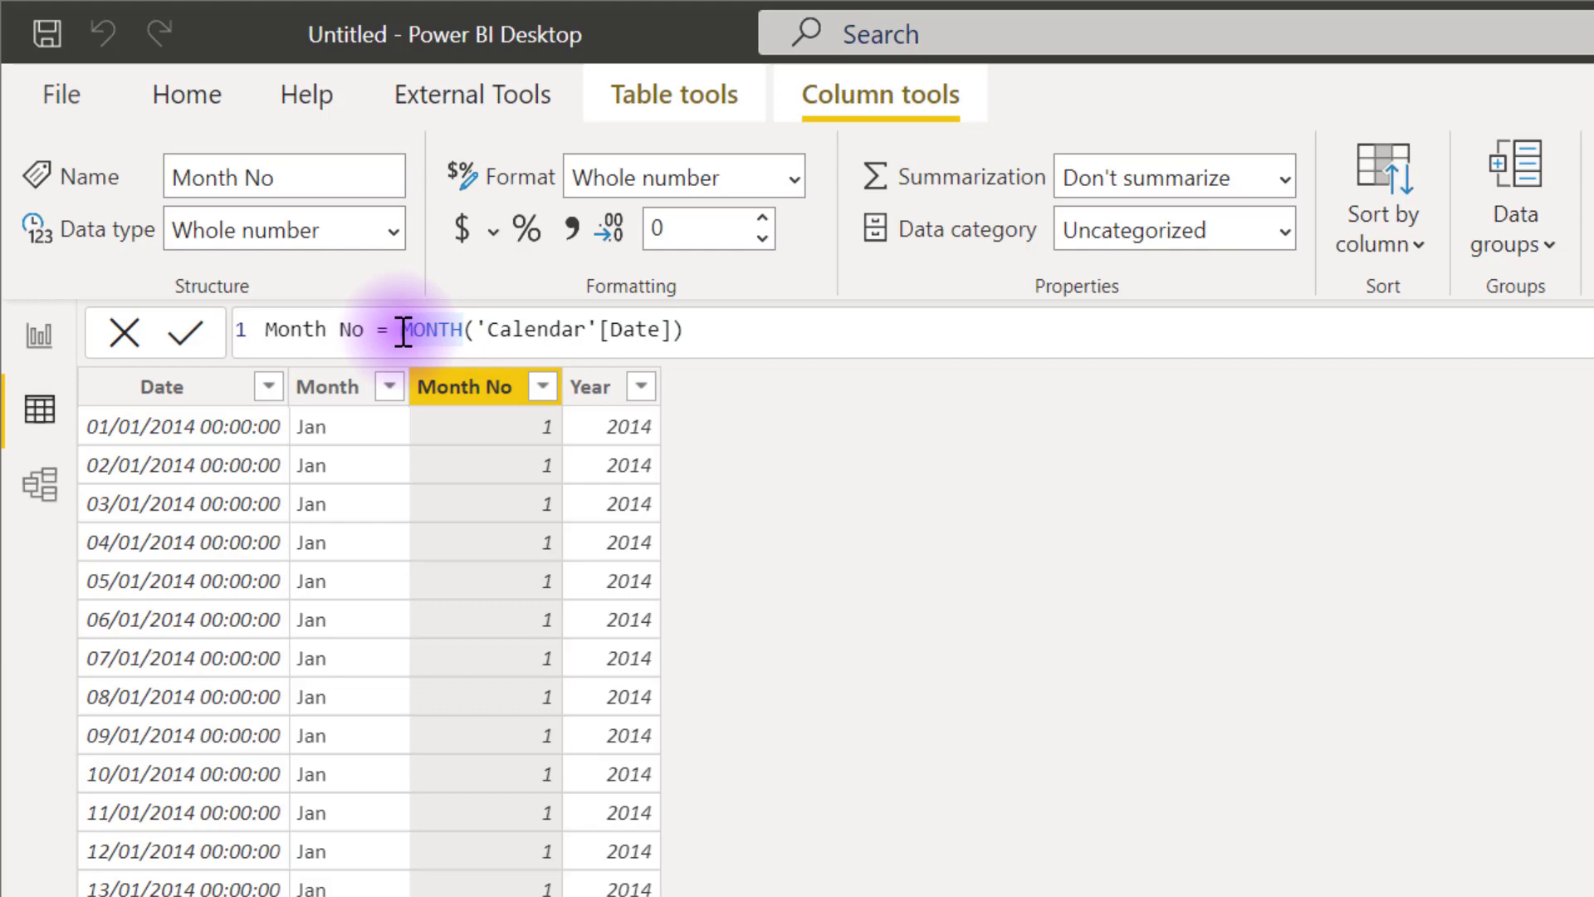
text(-)
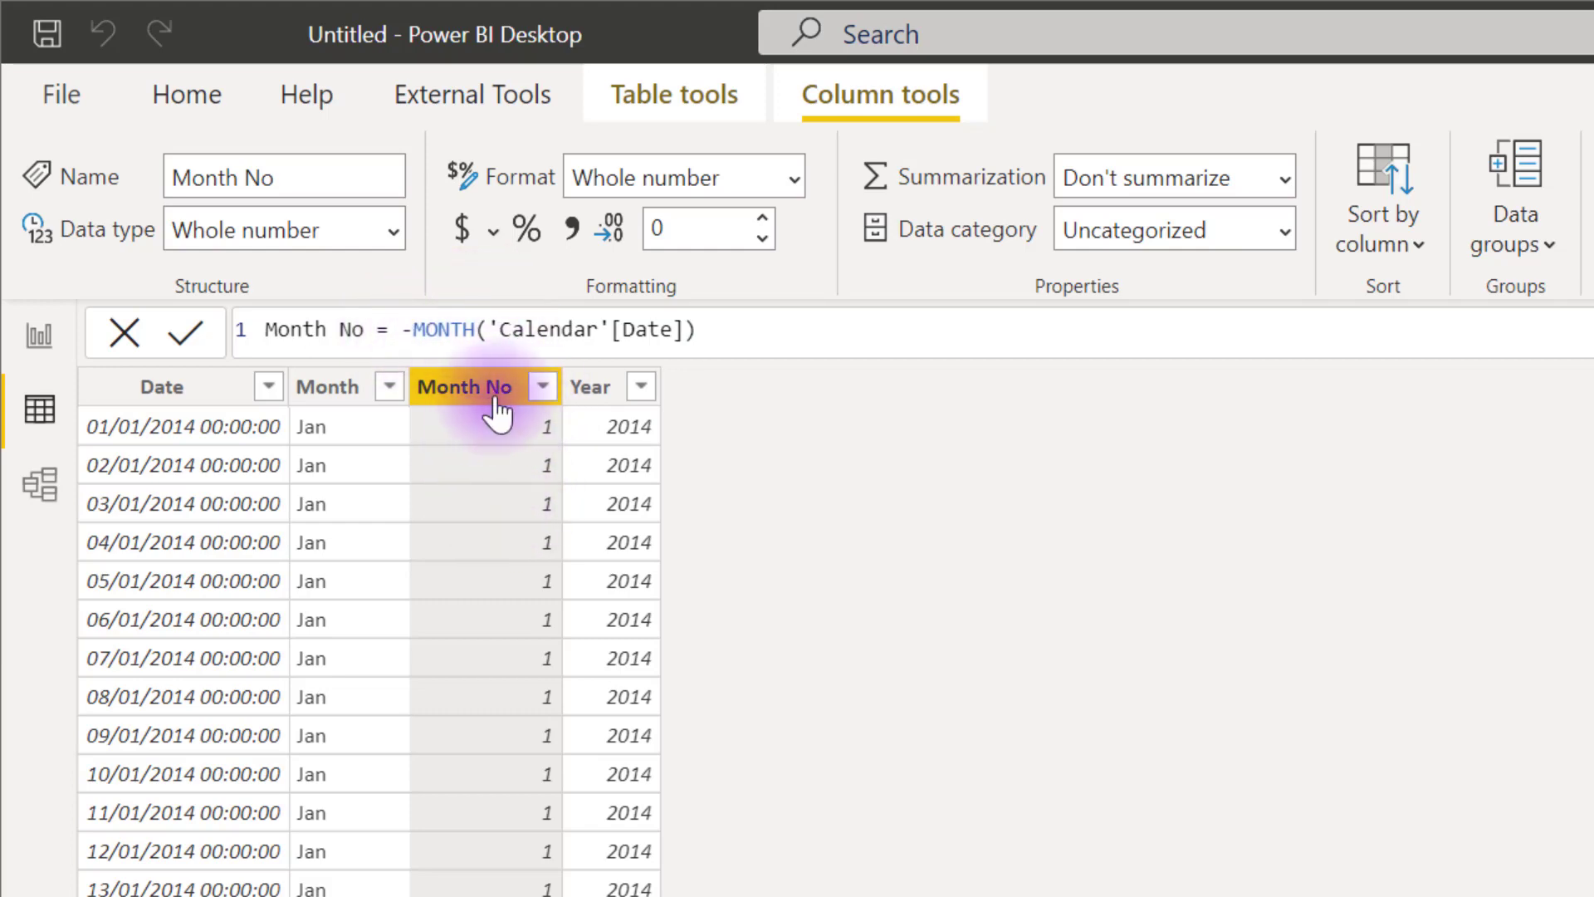
click(191, 349)
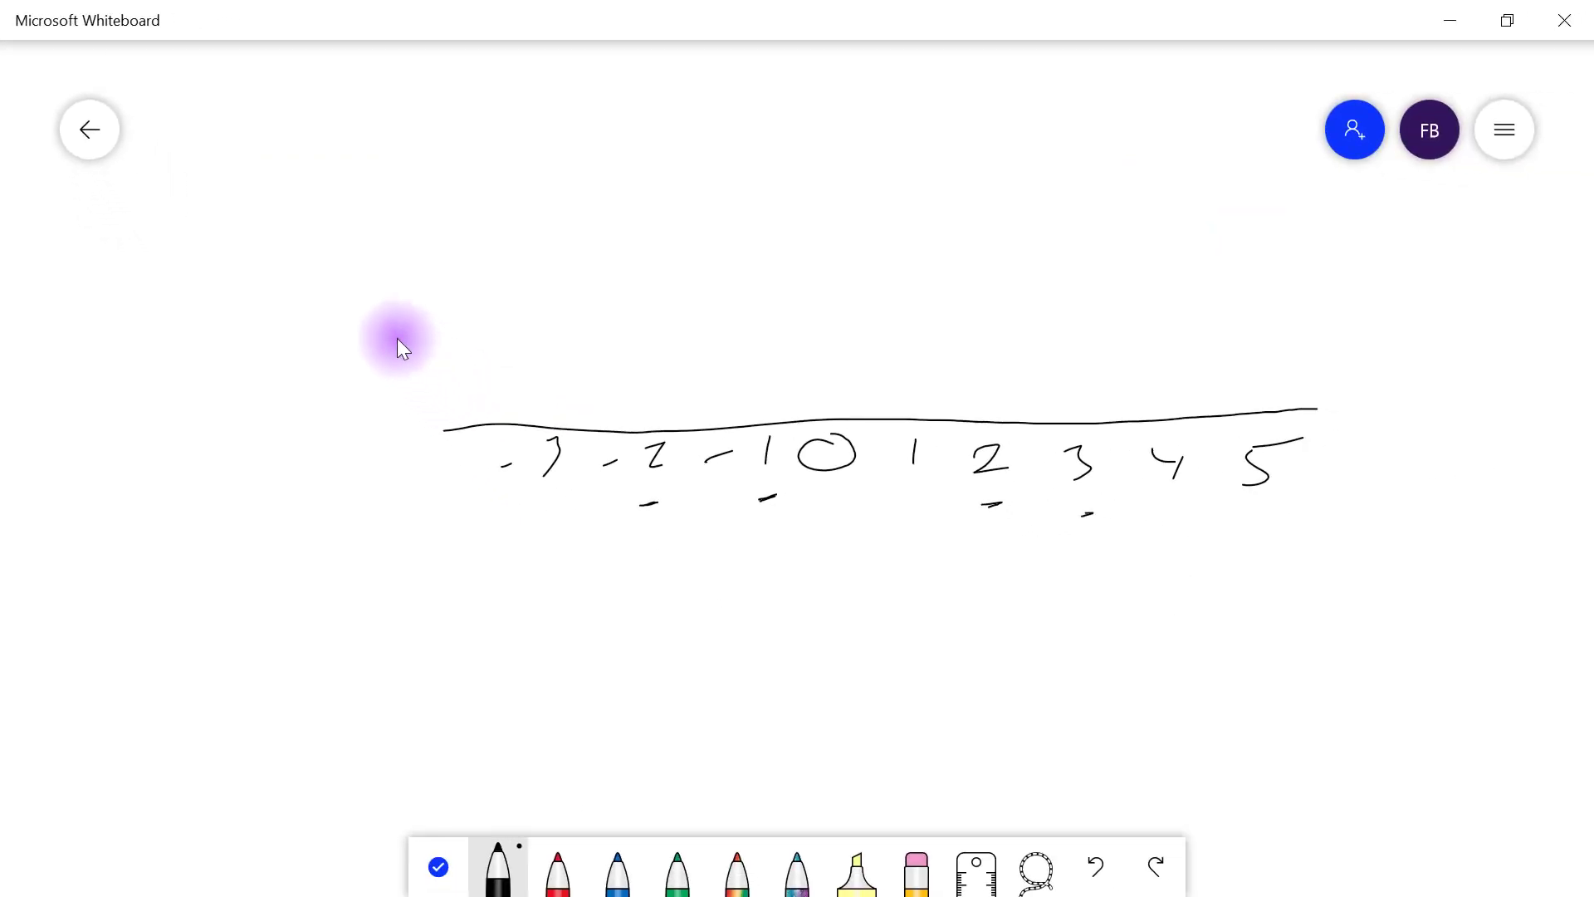
Step: On the whiteboard, write -12 at the left end of the number line, with marks below and an underline
mouse_move(276, 473)
mouse_down()
mouse_move(342, 455)
mouse_move(333, 477)
mouse_move(392, 444)
mouse_move(373, 476)
mouse_move(409, 482)
mouse_up()
mouse_move(645, 518)
mouse_down()
mouse_move(672, 508)
mouse_move(607, 508)
mouse_up()
drag(353, 535, 391, 525)
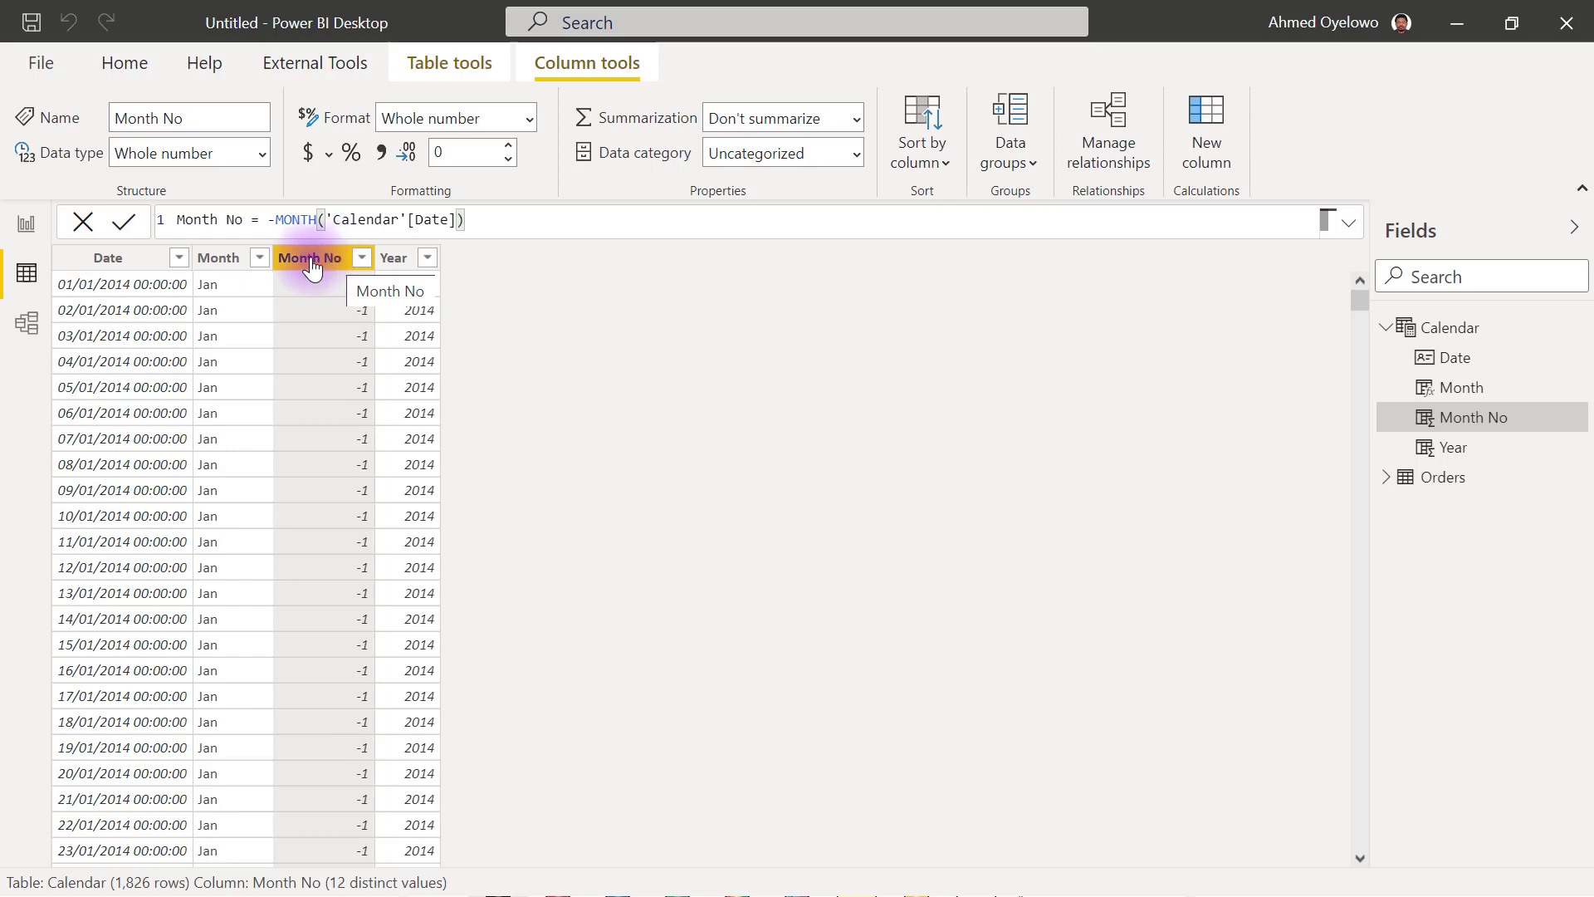
Step: In Report view, scroll the matrix fully left to show the Dec, Nov and Oct columns
click(28, 226)
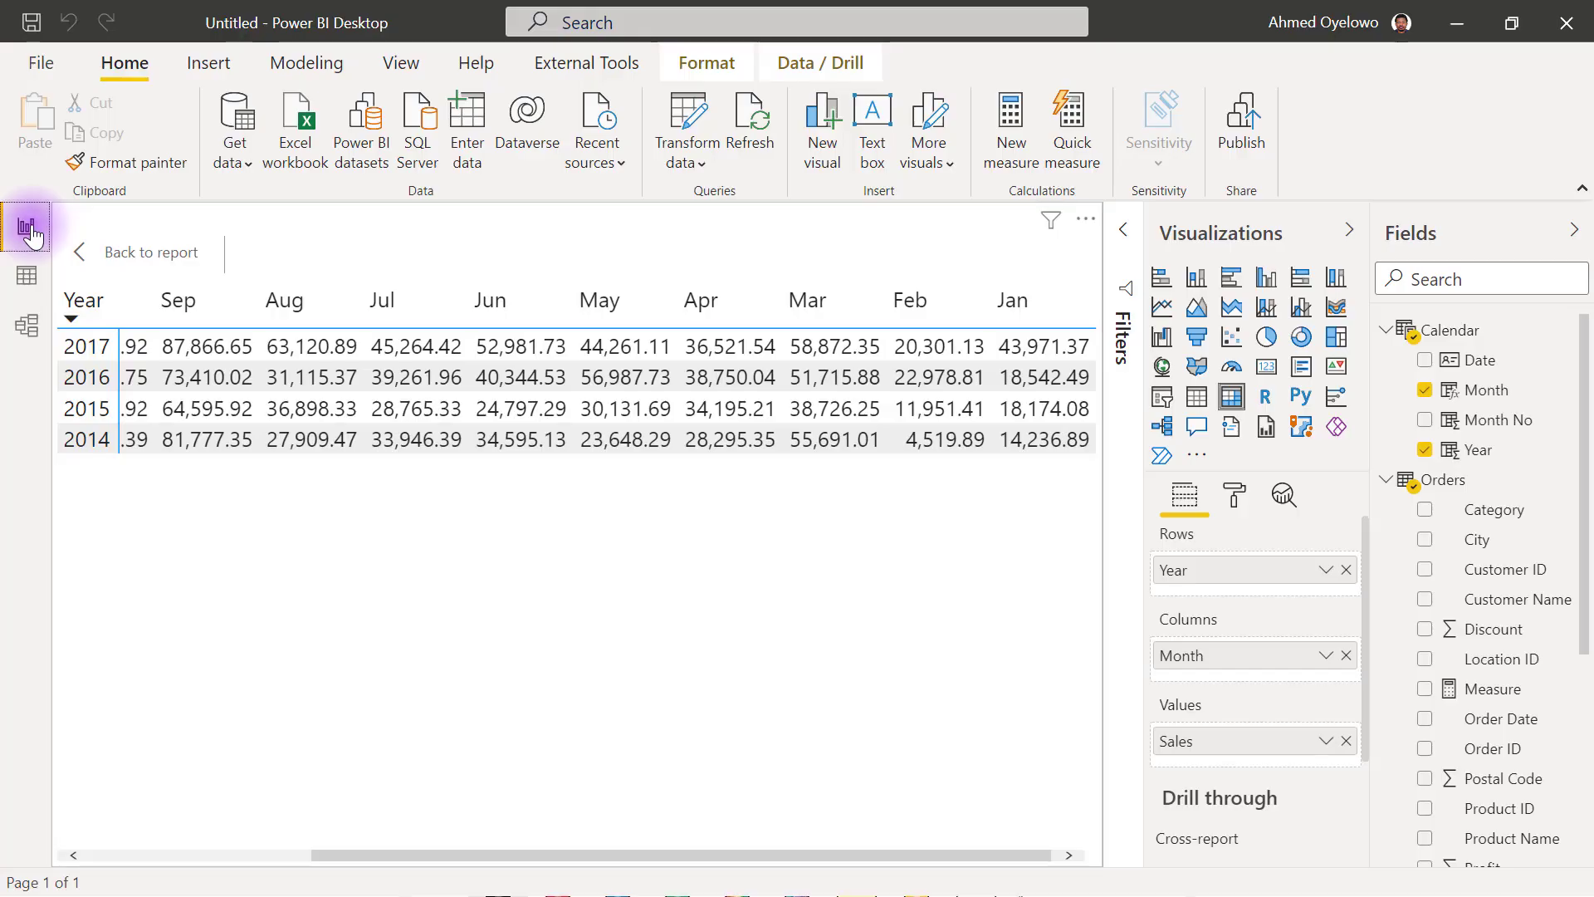
drag(811, 855, 450, 850)
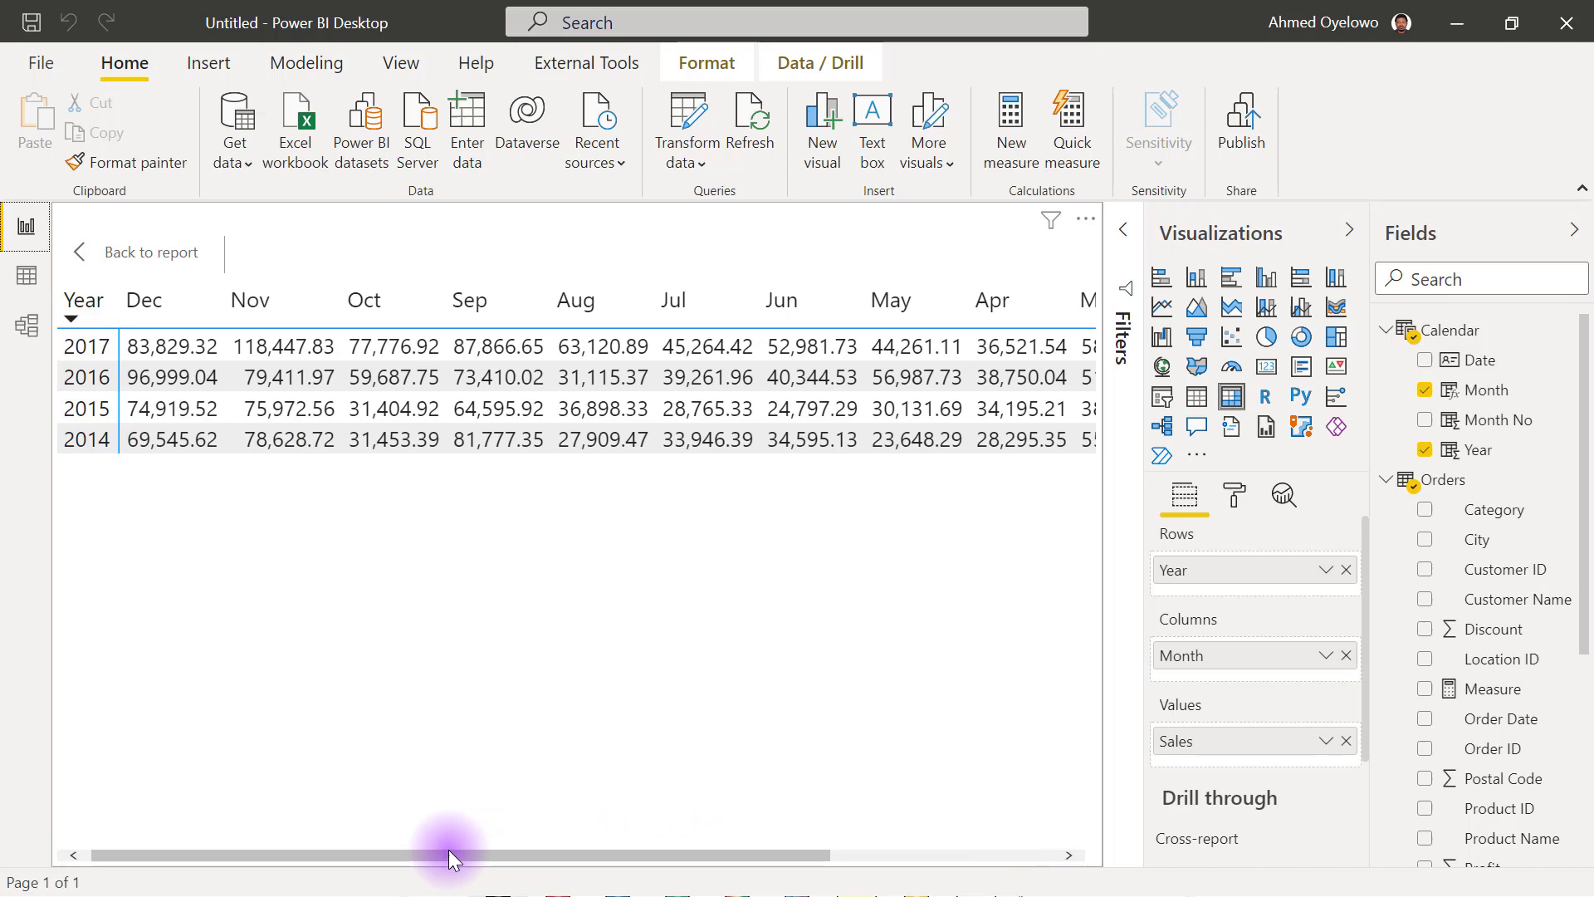